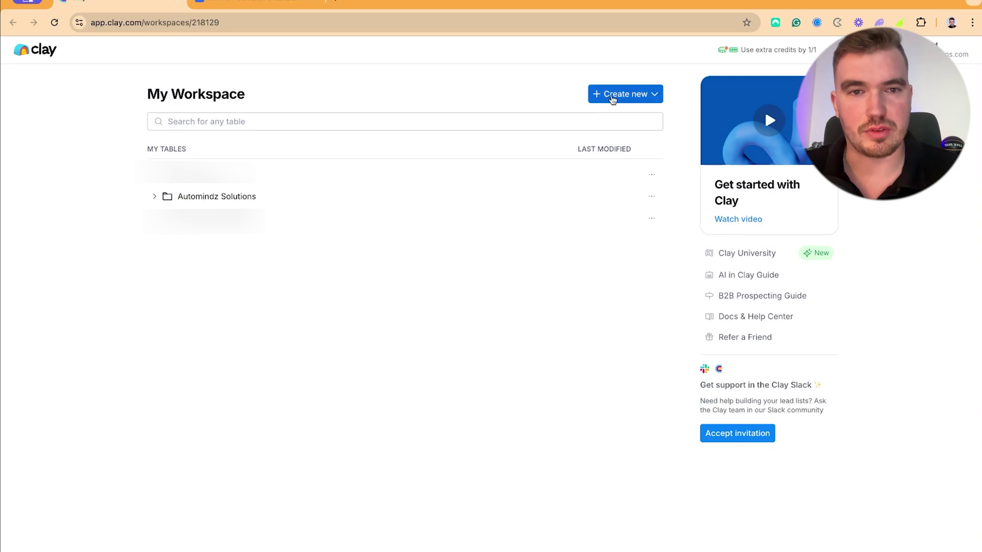
Create a new table in the workspace by starting a Find People search.
left_click(612, 94)
left_click(632, 145)
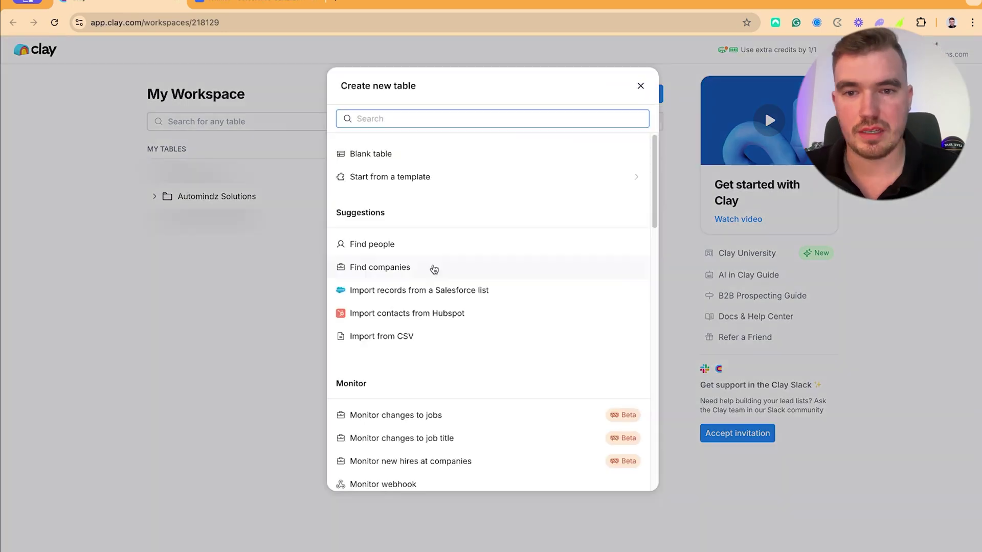
left_click(379, 247)
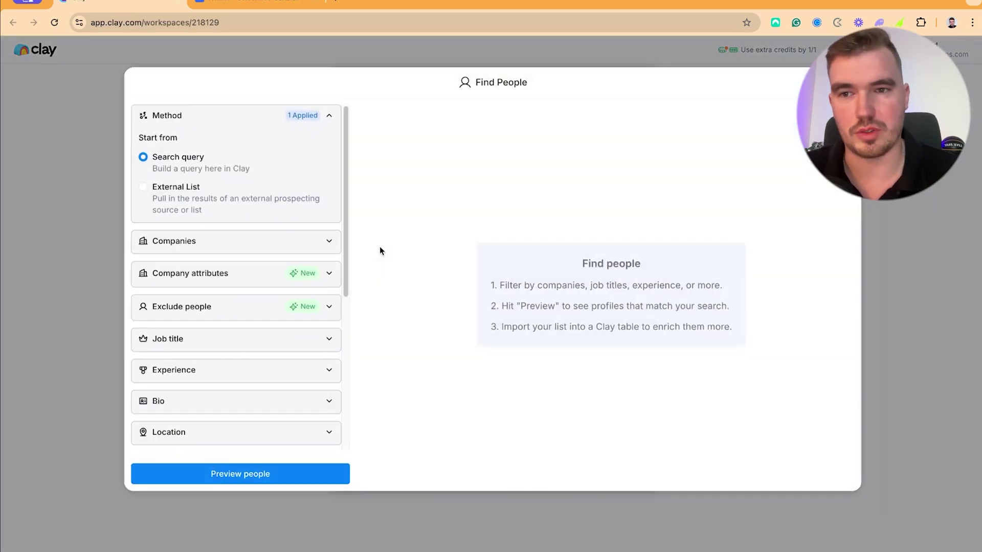
Filter the people search to include the job title Software Developer / Engineer.
scroll(290, 280, "down", 1)
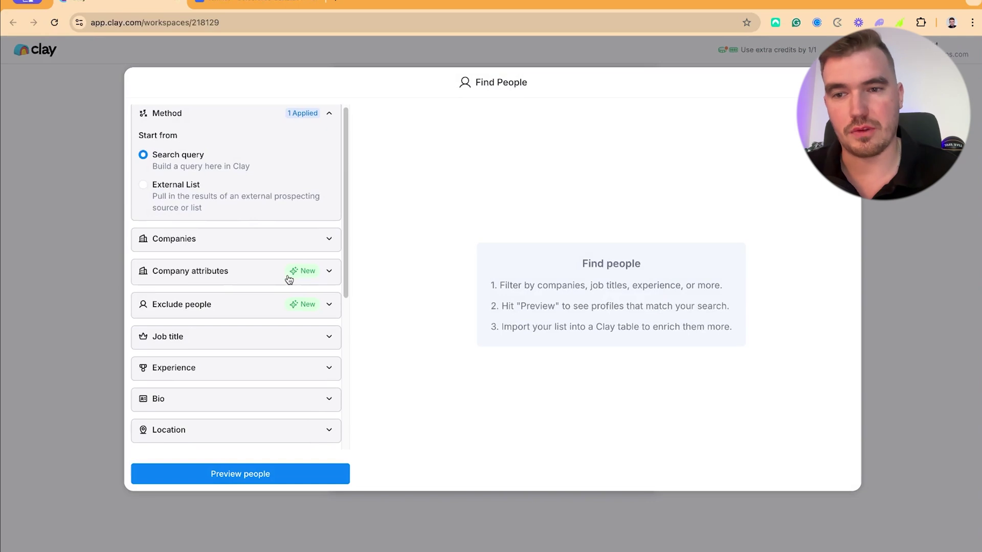
scroll(248, 309, "down", 2)
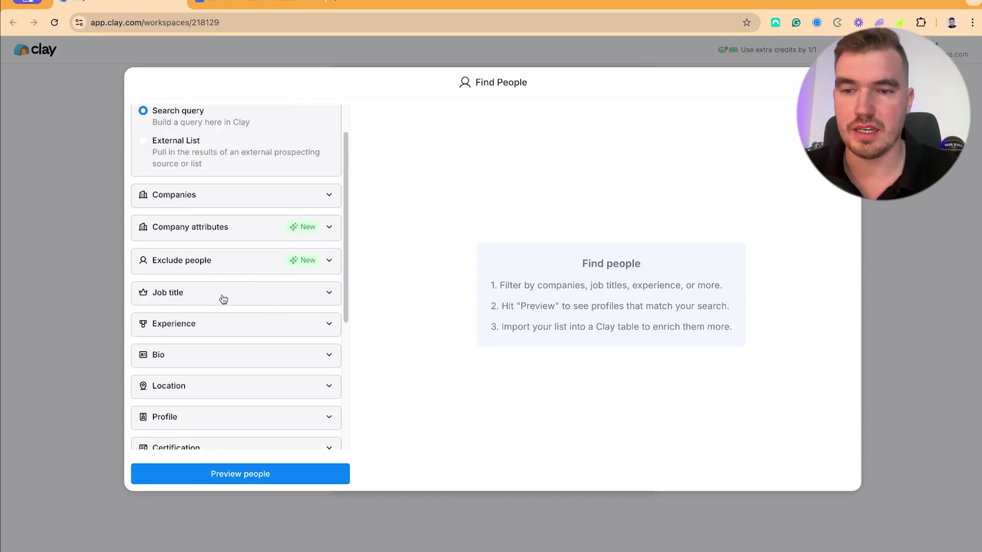
left_click(223, 299)
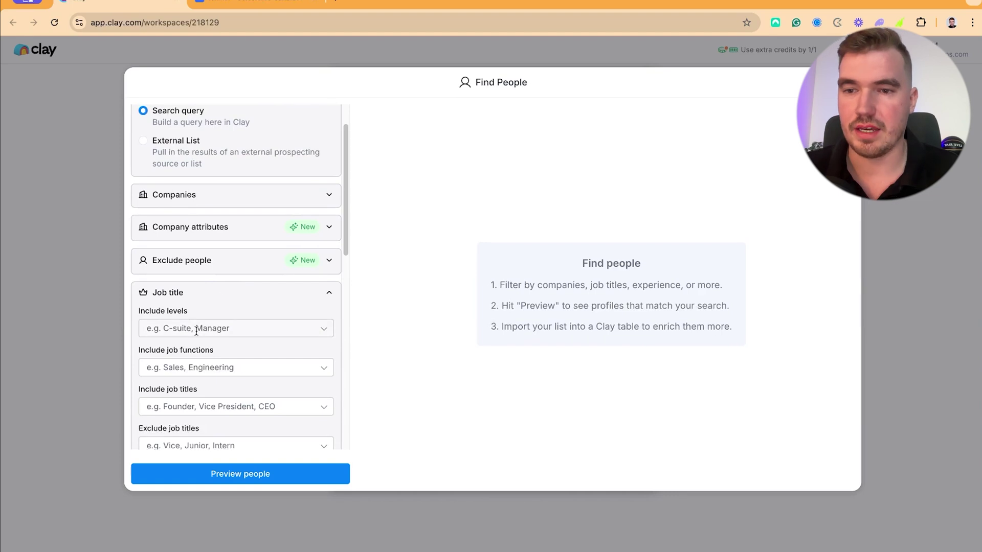
scroll(258, 343, "down", 1)
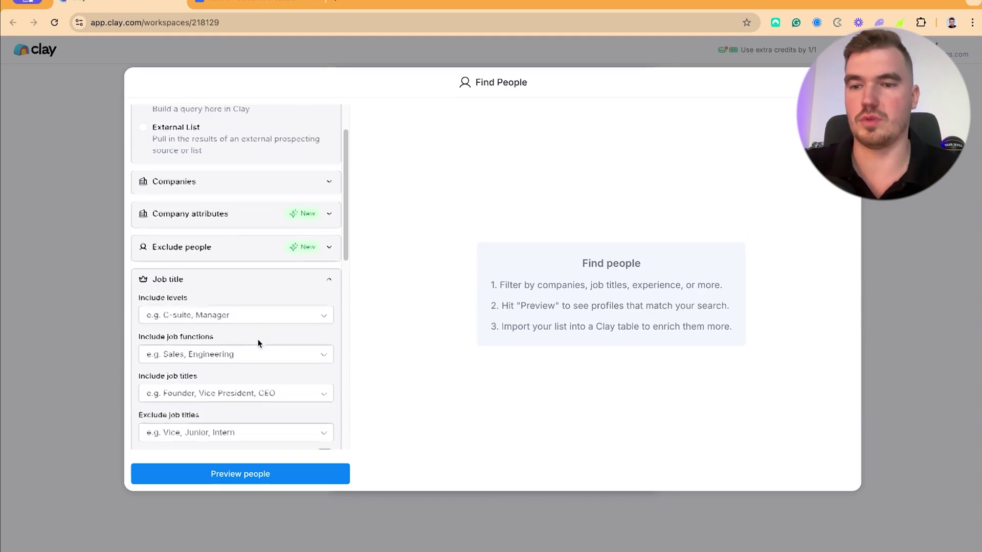
scroll(258, 343, "down", 1)
left_click(217, 376)
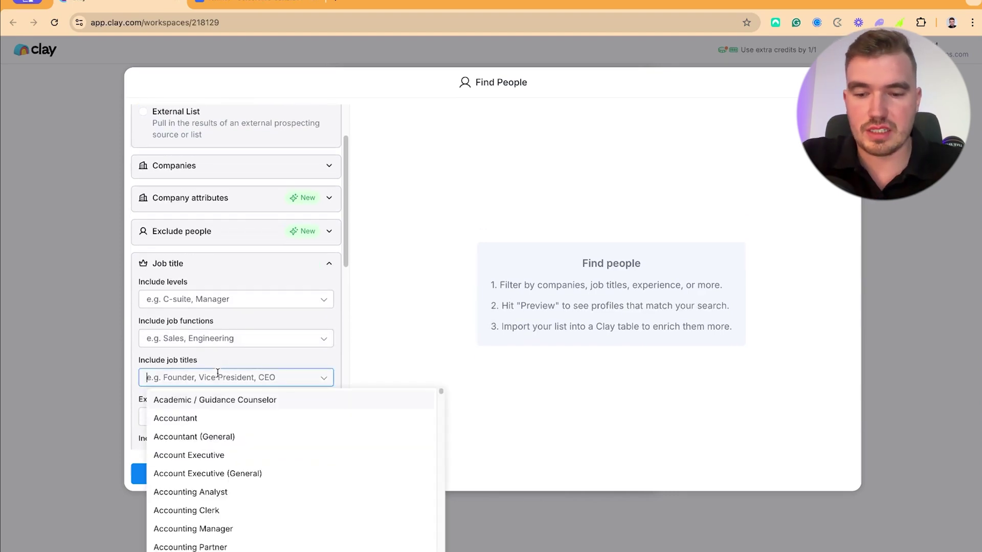
type("Software")
left_click(226, 419)
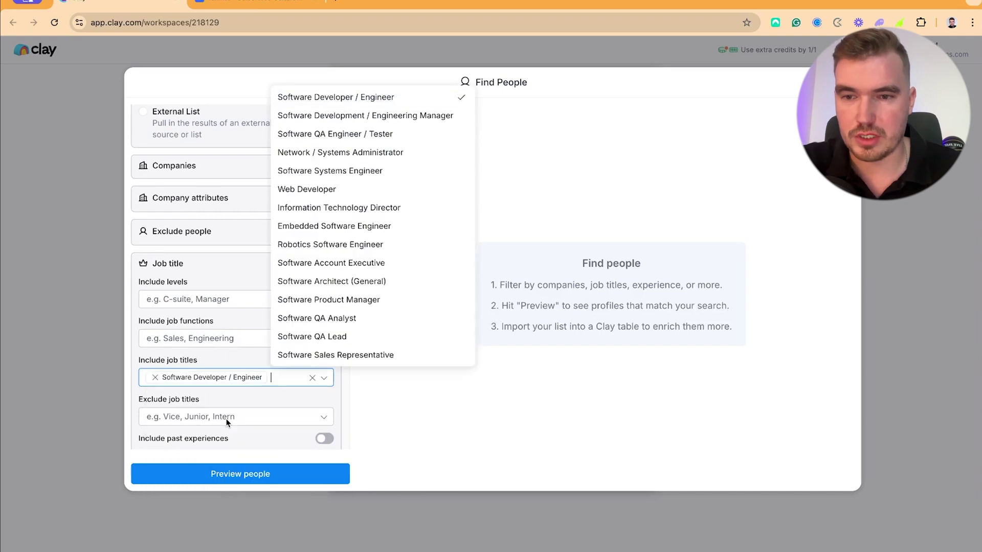
Restrict the people search to the country United States in the location filter.
scroll(269, 403, "down", 4)
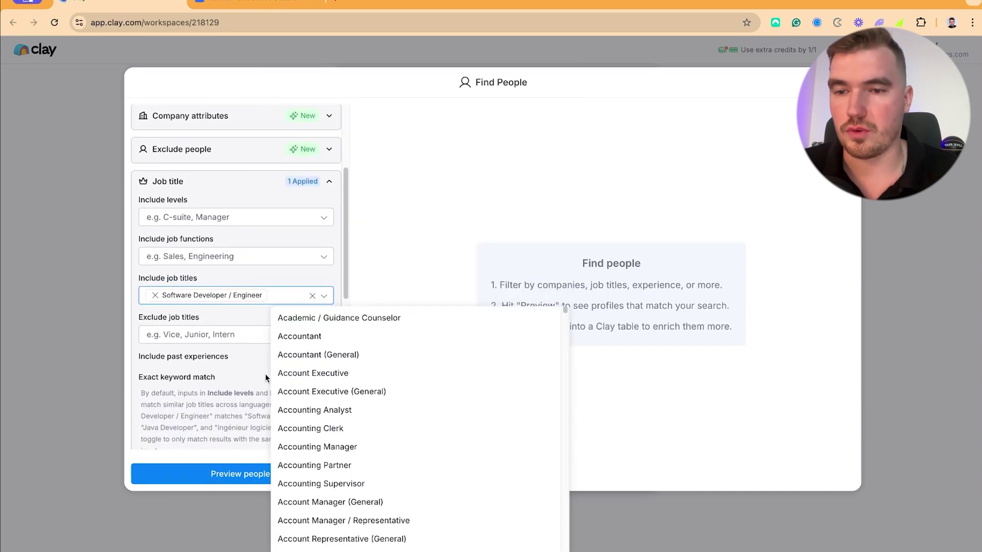
scroll(265, 373, "down", 8)
left_click(215, 366)
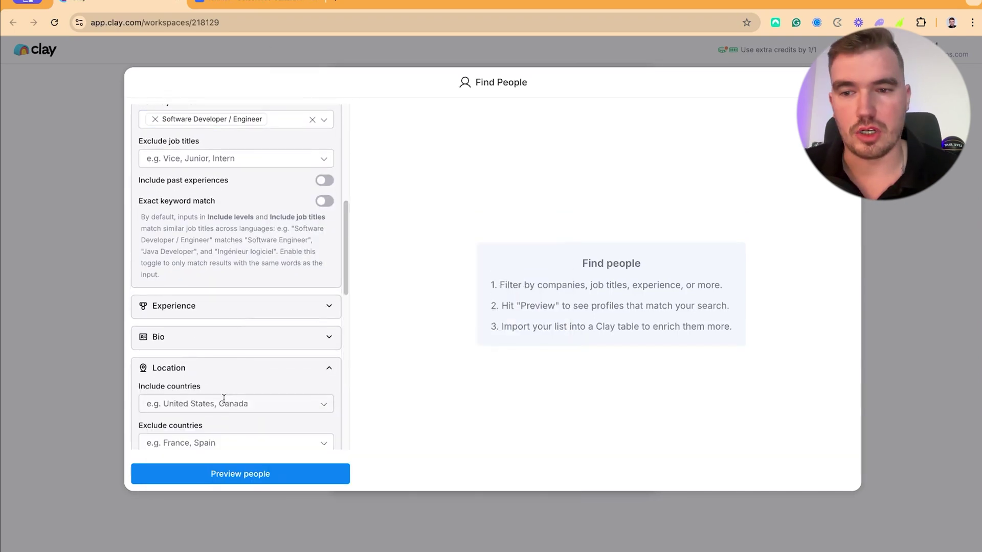
scroll(225, 394, "down", 1)
left_click(234, 386)
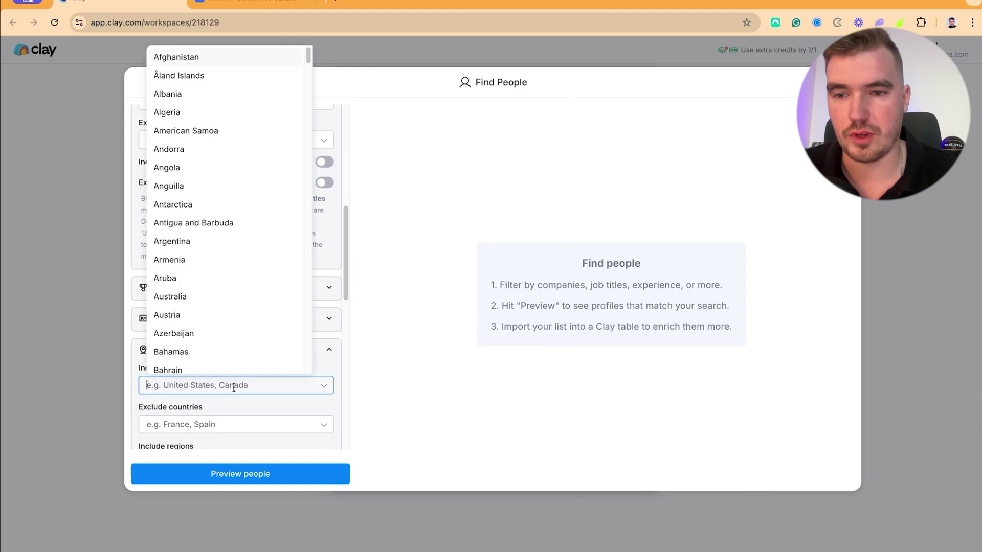
type("united")
left_click(169, 473)
scroll(145, 364, "down", 4)
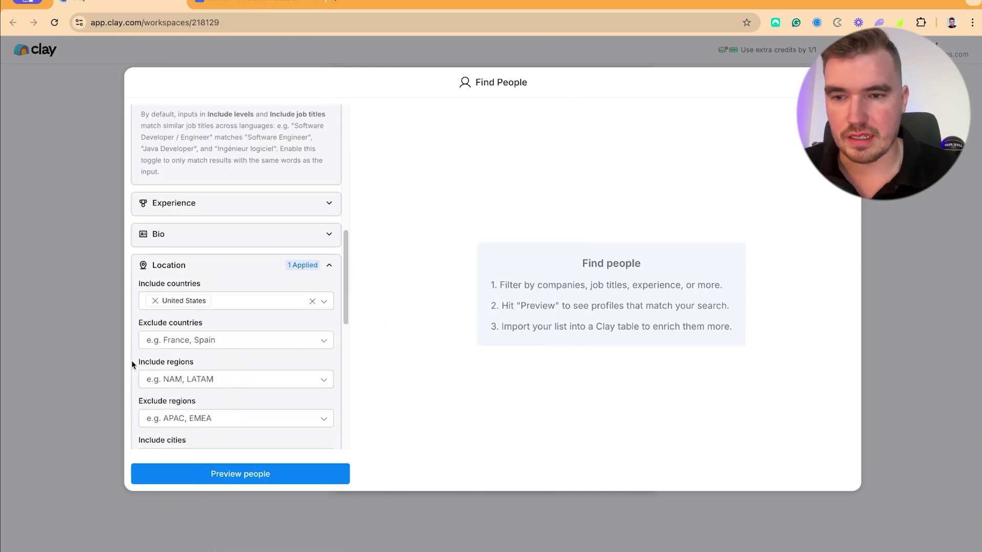
scroll(145, 364, "down", 6)
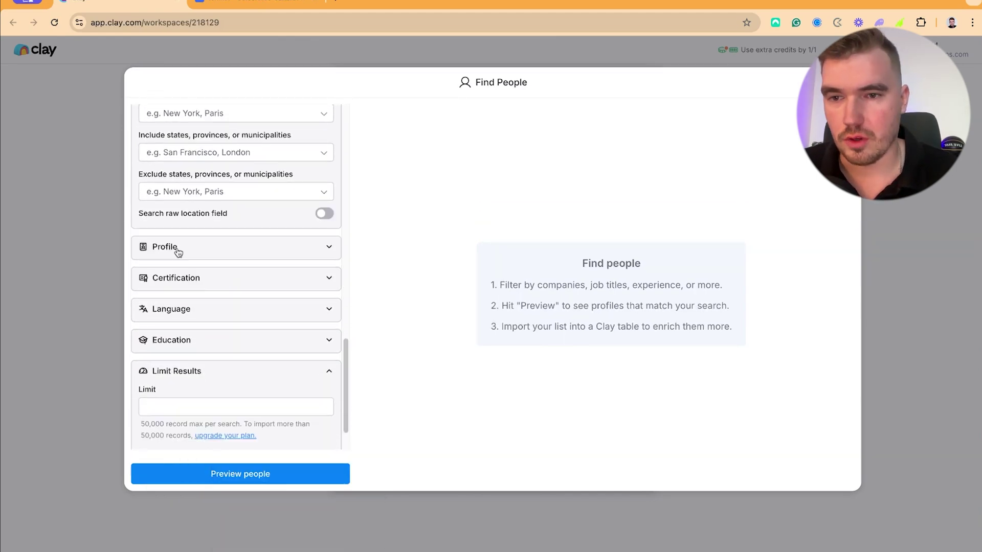
left_click(178, 251)
left_click(179, 253)
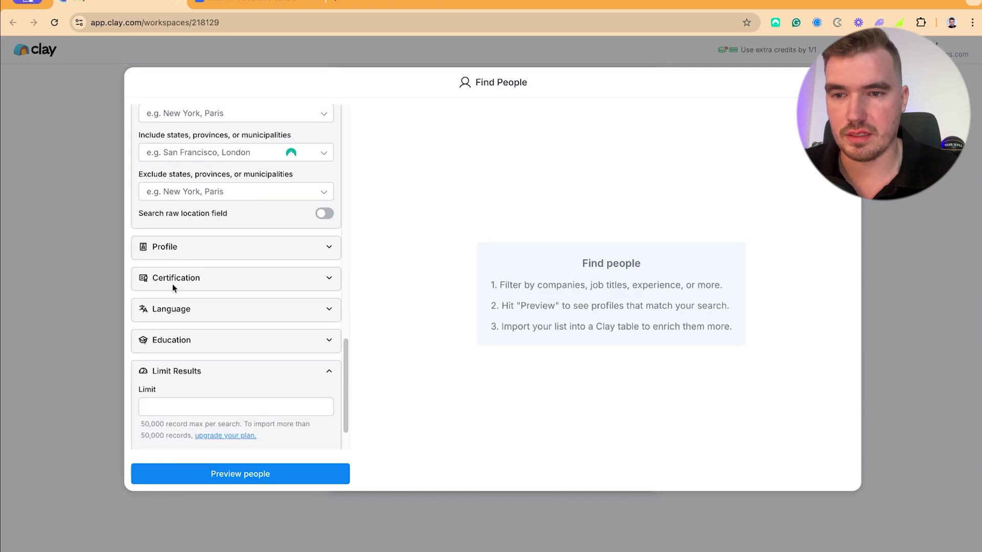
Set the experience filter to a minimum of 24 and a maximum of 36 months in the current role.
scroll(189, 318, "up", 10)
left_click(205, 223)
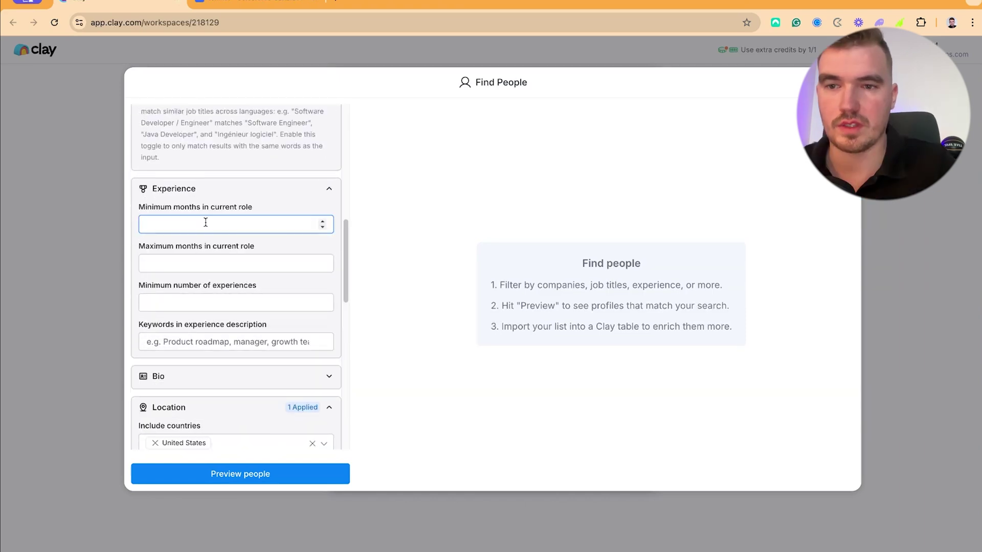
type("24")
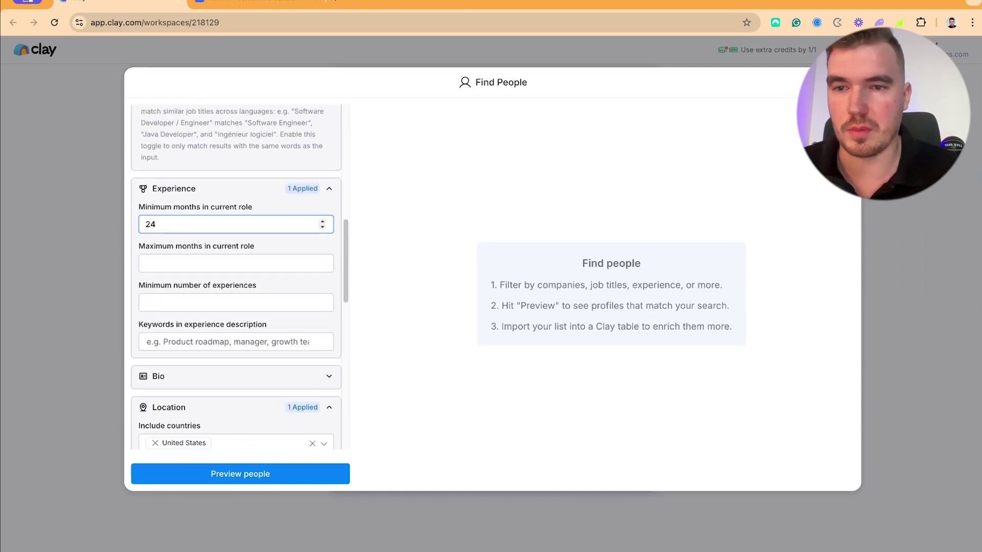
left_click(216, 262)
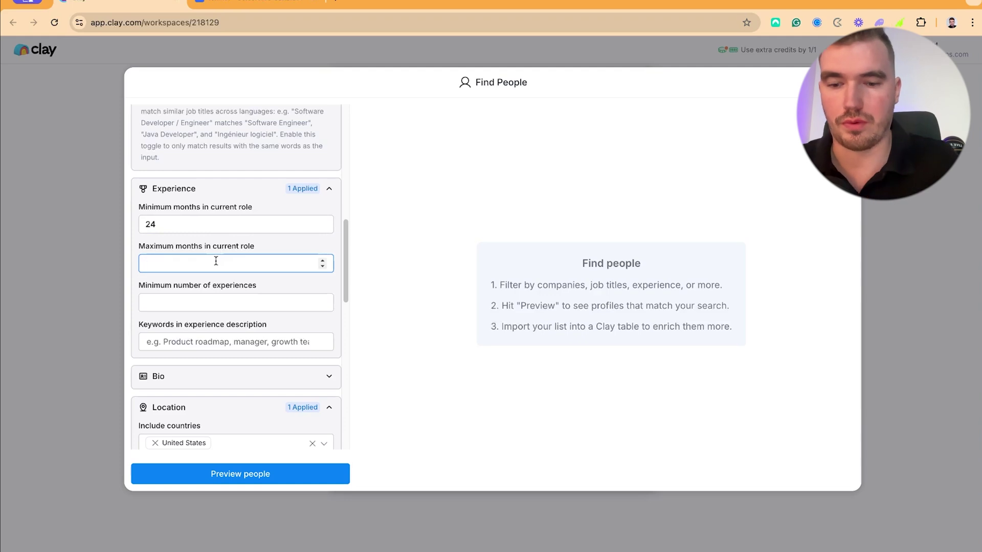
type("36")
left_click(269, 244)
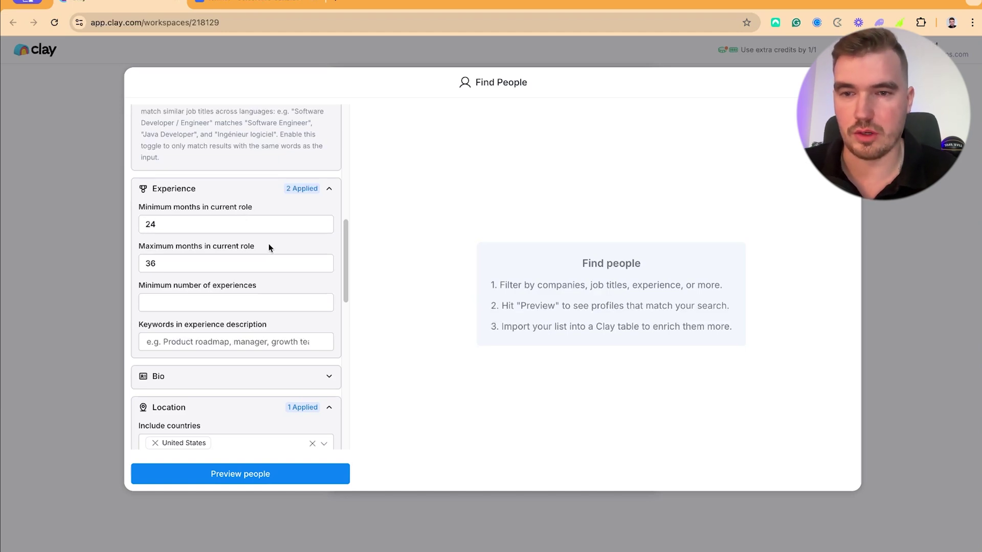
Limit the search to 10 results with 1 person per company and preview the matching people.
scroll(292, 394, "down", 1)
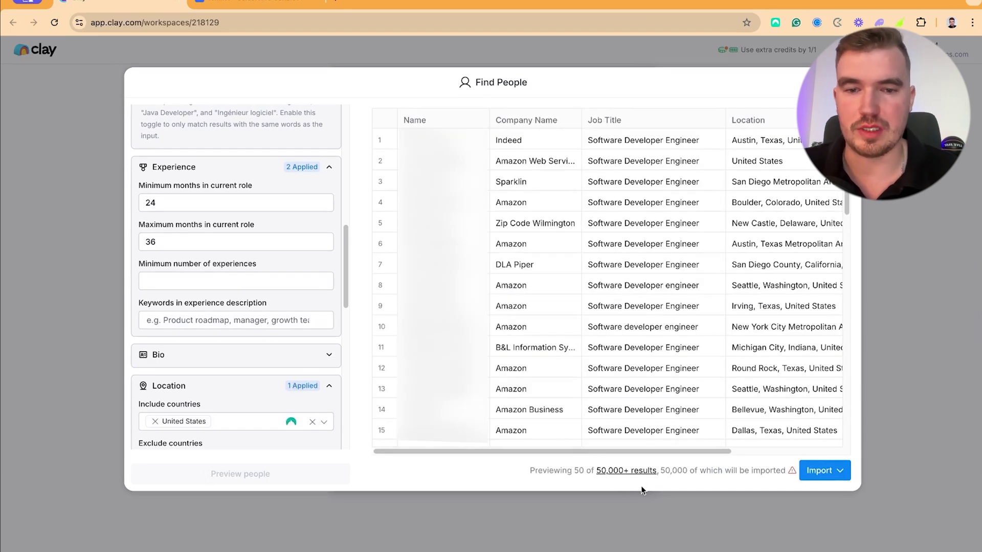
scroll(251, 343, "down", 10)
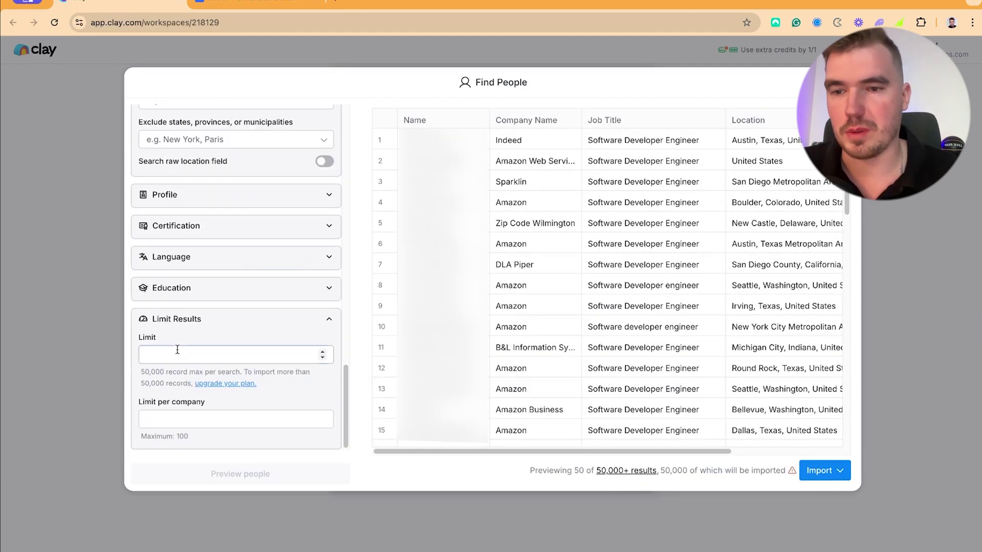
left_click(178, 349)
type("10")
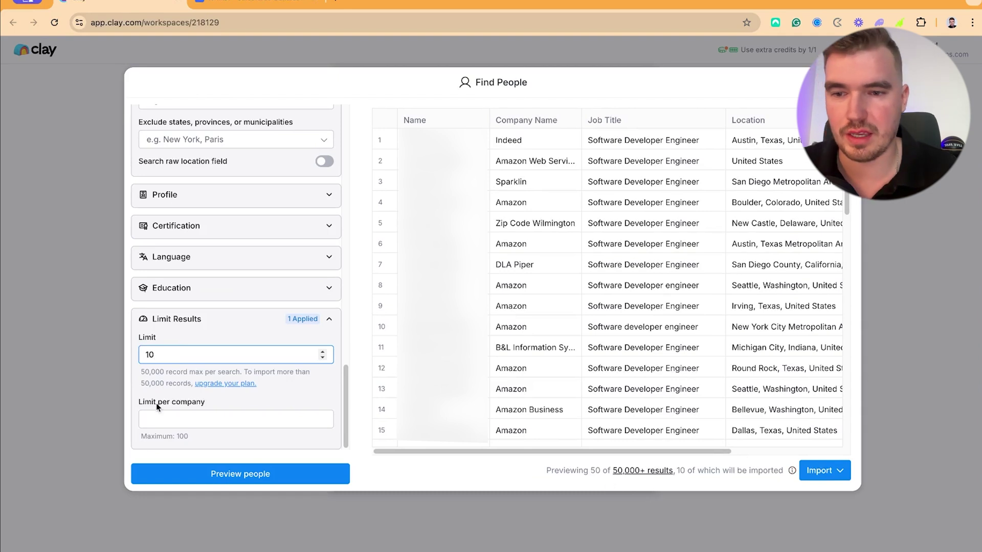
left_click(158, 420)
type("1")
left_click(207, 474)
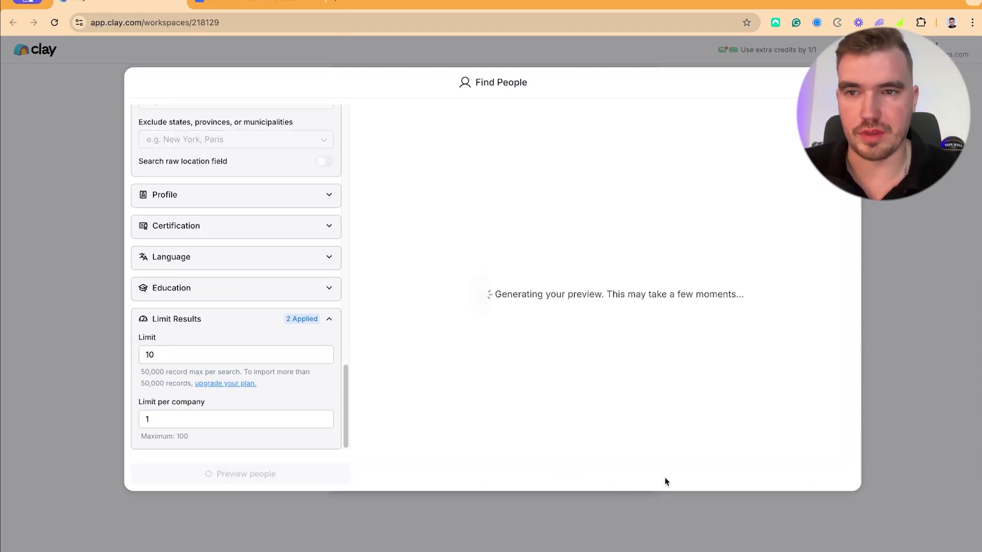
Import the previewed people to a new table without any additional enrichments.
left_click(824, 359)
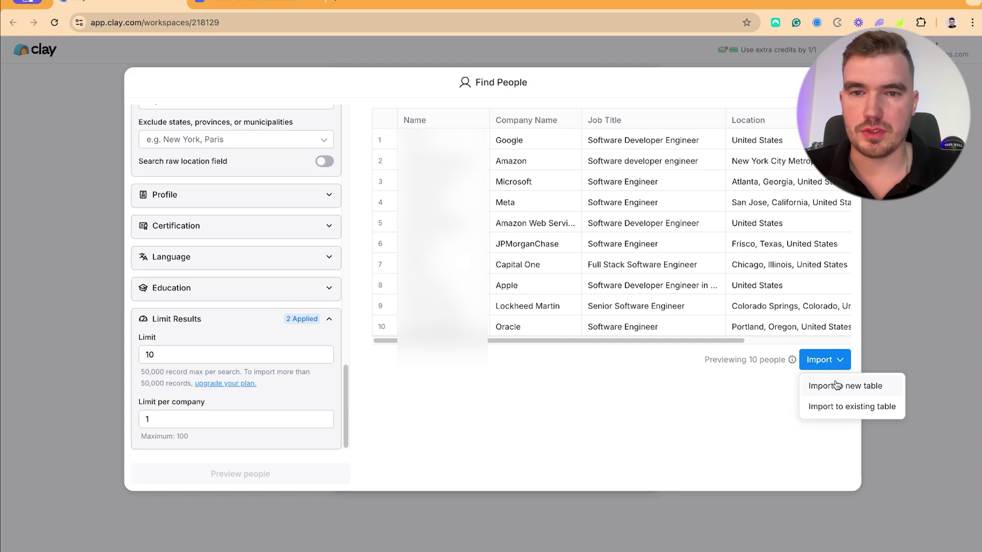
left_click(828, 386)
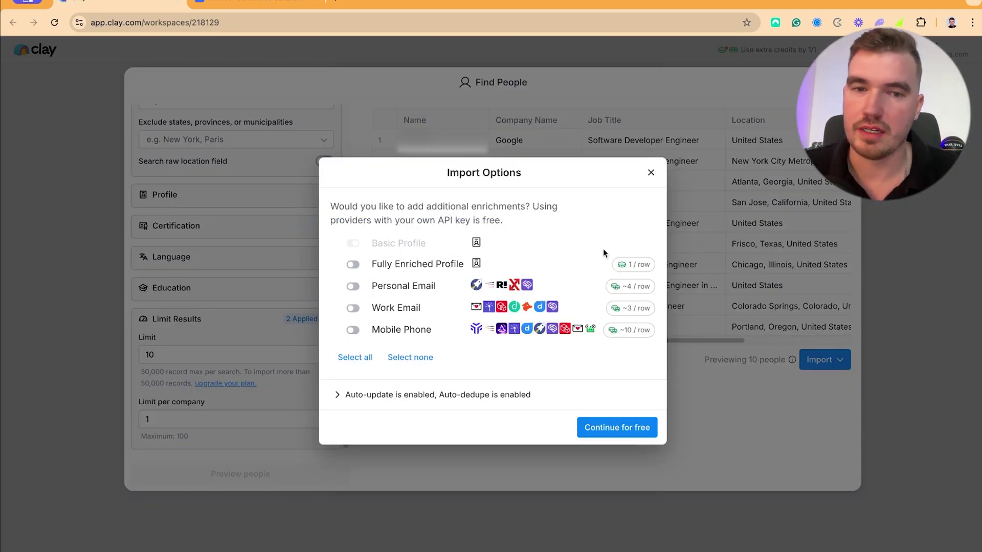
left_click(617, 428)
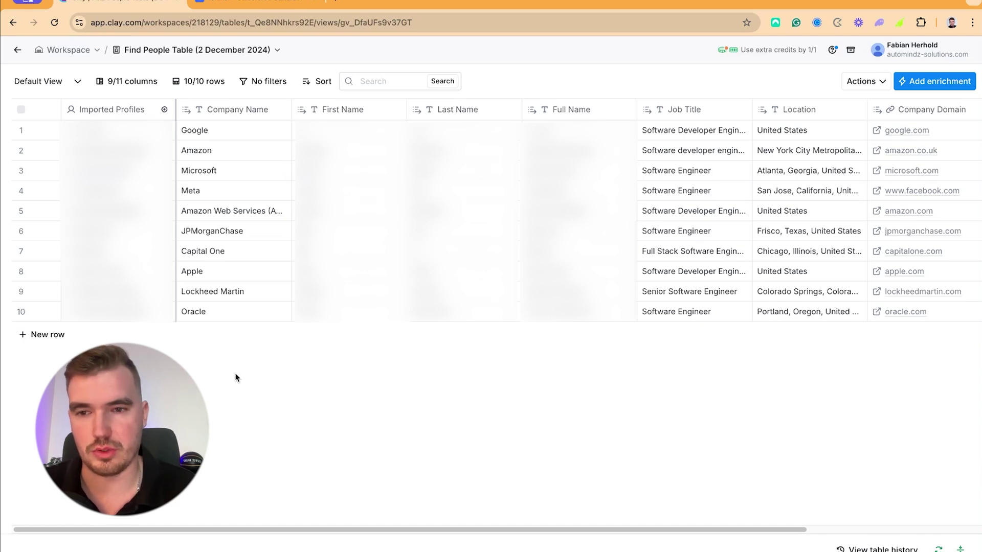
Look through the imported table's columns and inspect the cell details of the first imported profile.
left_click_drag(336, 529, 519, 550)
left_click_drag(432, 529, 228, 214)
left_click(116, 130)
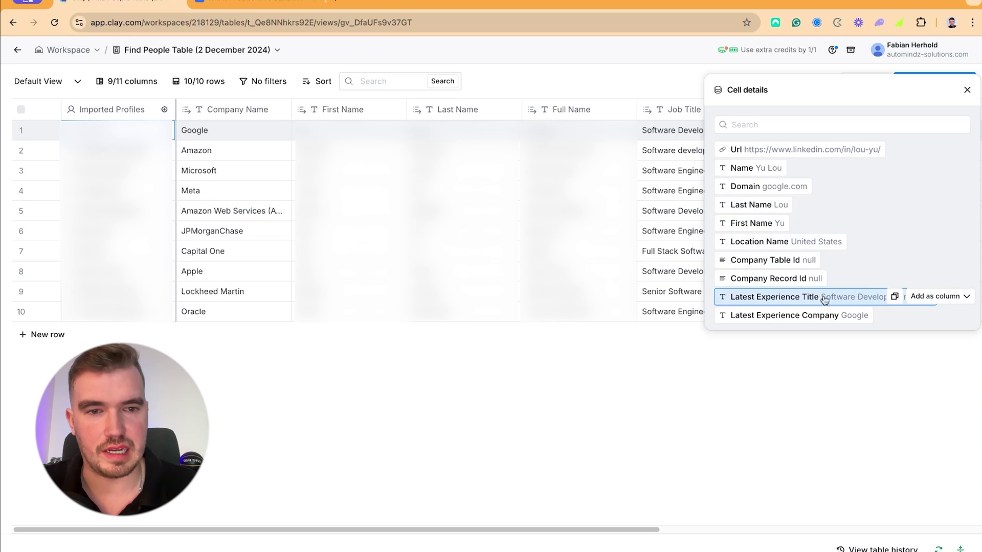
left_click(966, 90)
Add an Enrich Person from Profile enrichment as a new column at the table's end.
left_click_drag(672, 529, 849, 528)
left_click(921, 111)
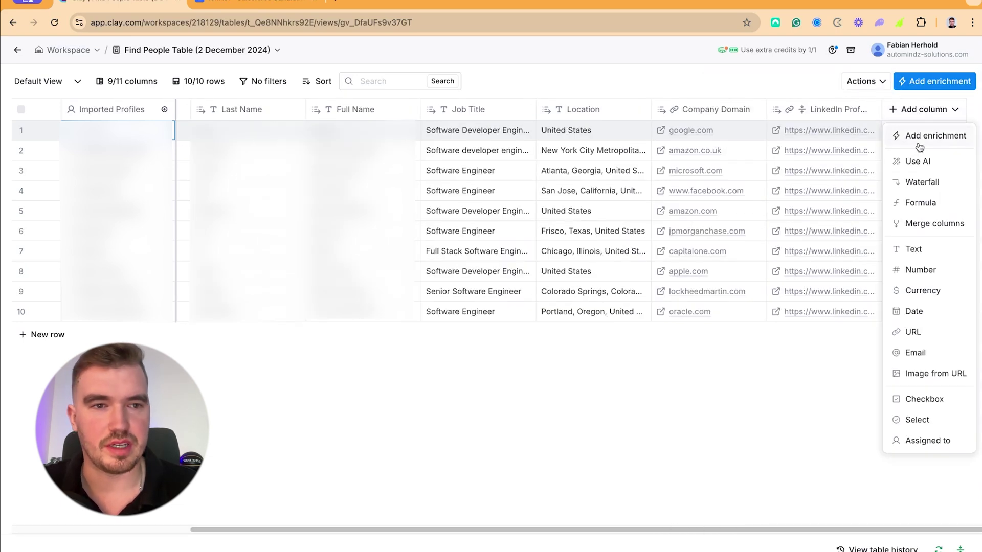
left_click(920, 145)
type("enr")
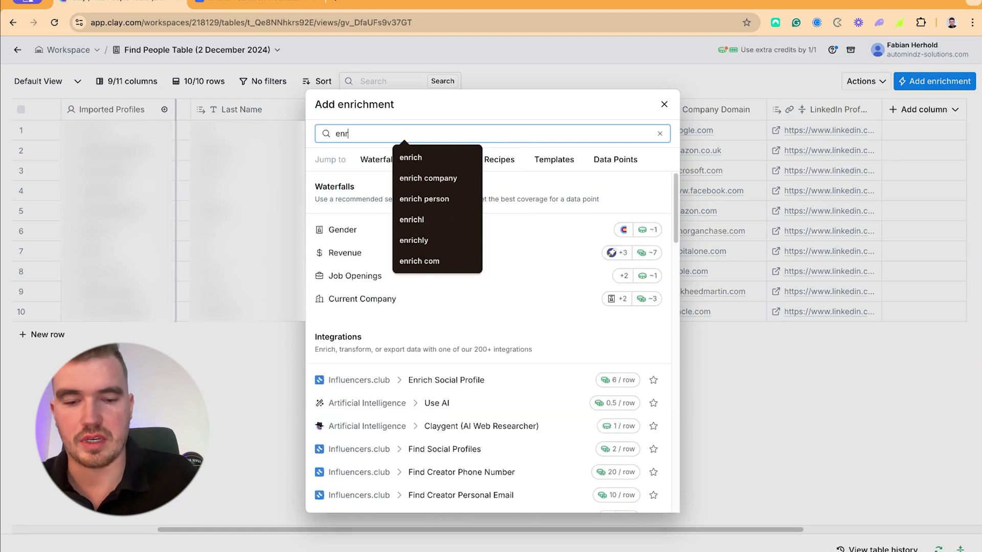
type("ich p")
left_click(415, 254)
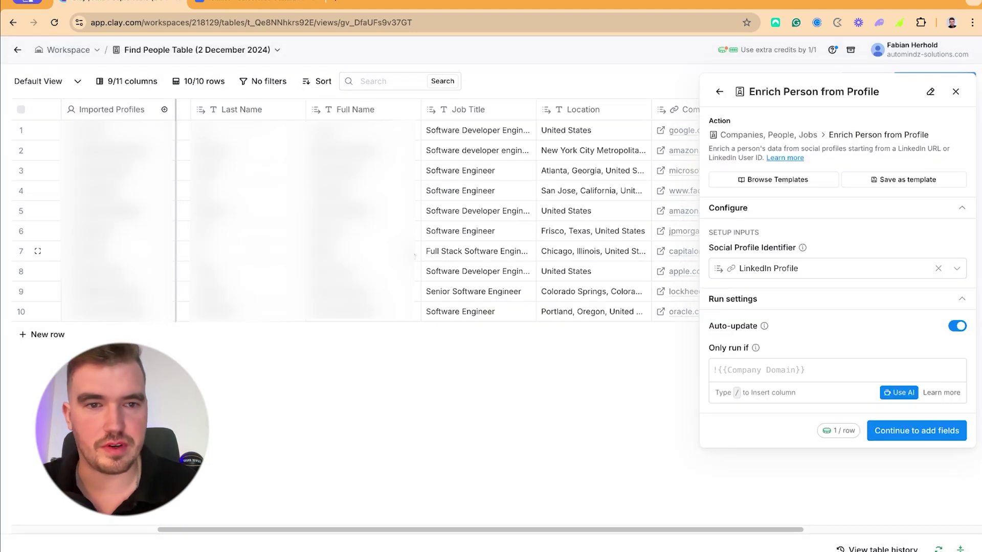
Keep LinkedIn Profile as the social profile identifier, add no data fields, and save and run the enrichment on the 10 rows in this view.
mouse_move(758, 277)
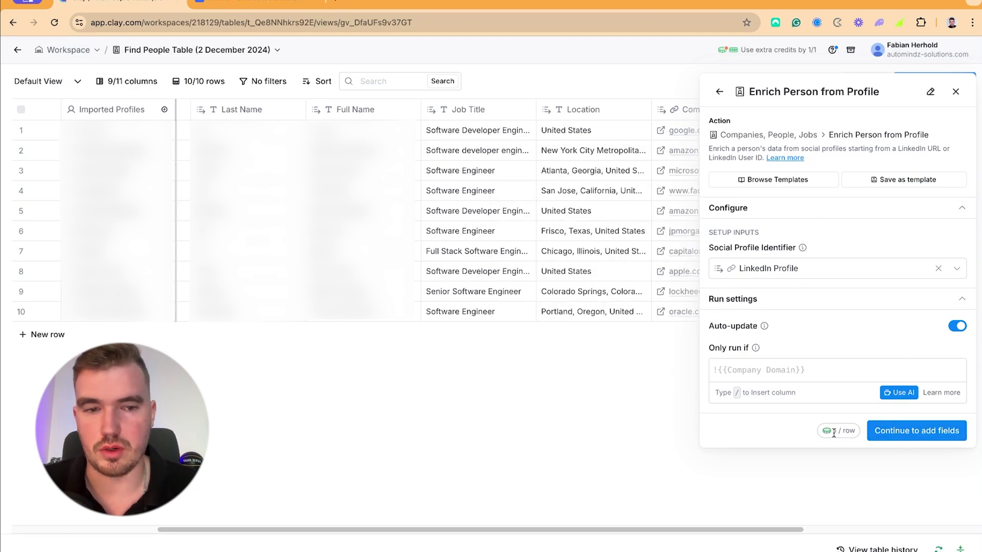
left_click(915, 435)
left_click(941, 497)
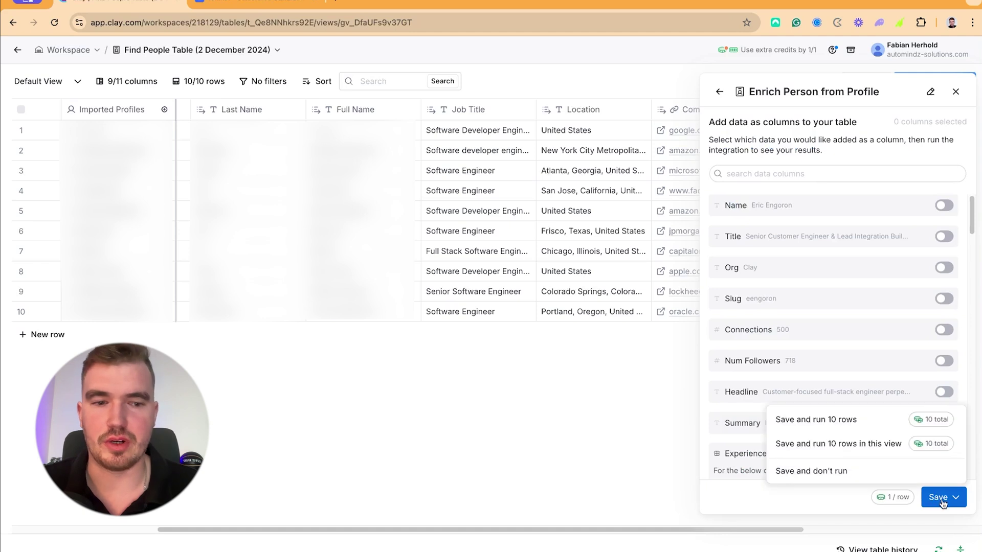
left_click(868, 442)
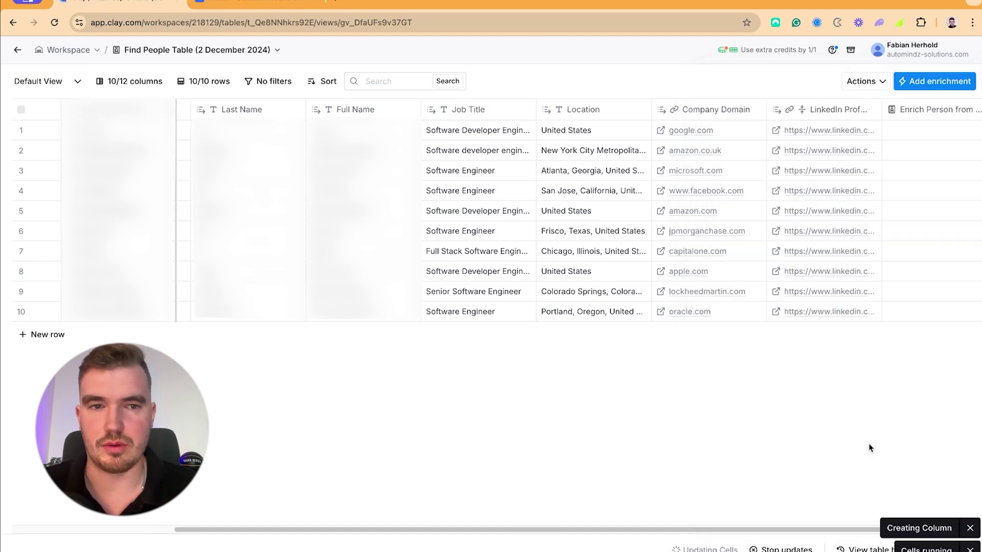
Examine the enriched profile details of the third row, including the first entry under Awards.
left_click_drag(833, 532, 877, 532)
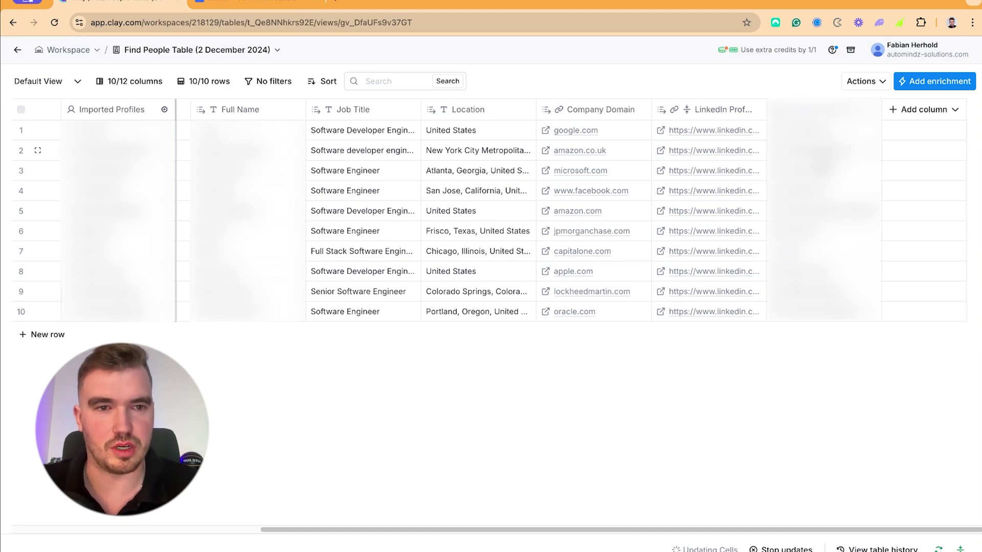
left_click(821, 170)
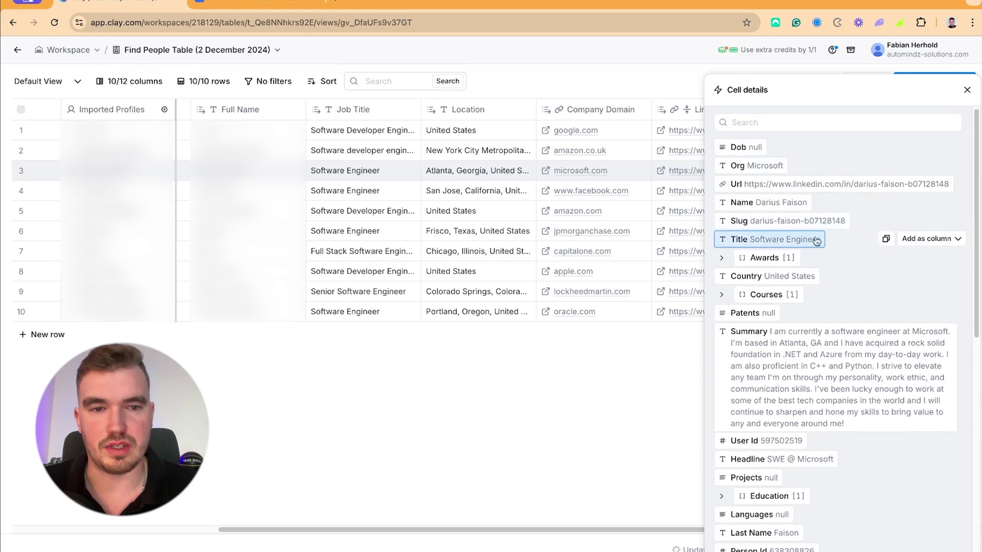
left_click(722, 258)
left_click(730, 277)
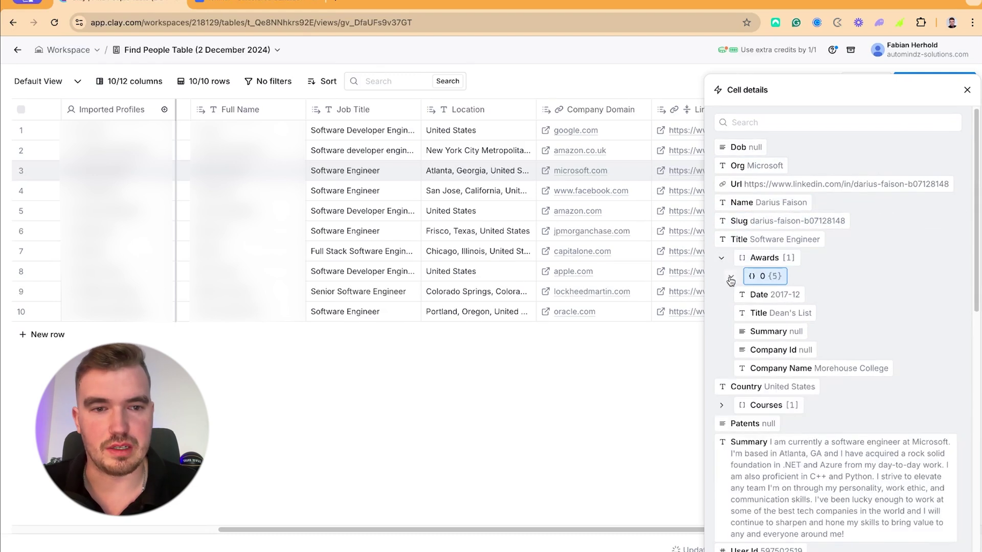
Examine the Experience entries in the third row's enriched profile, including entry 1, and close the cell details.
left_click(730, 277)
left_click(722, 258)
scroll(835, 265, "down", 1)
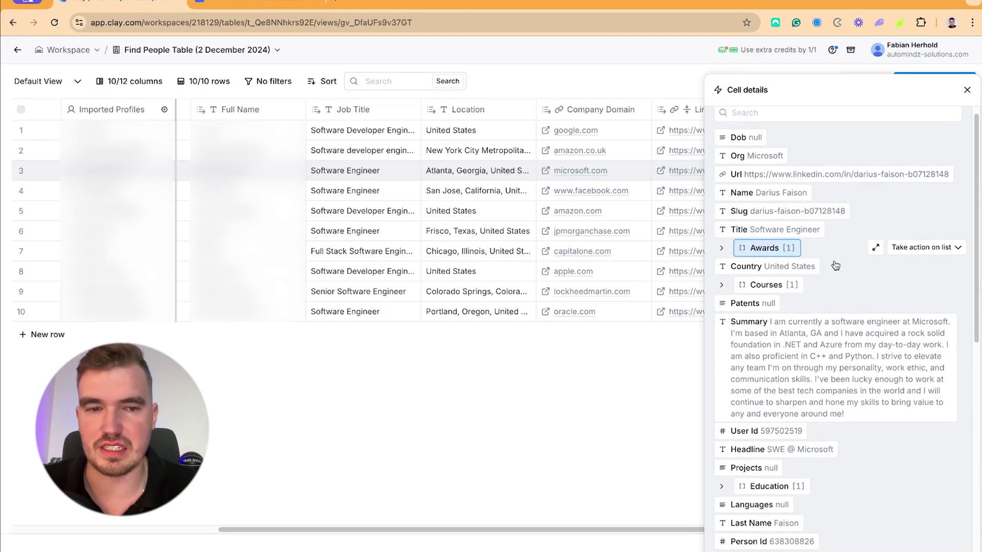
scroll(846, 281, "down", 1)
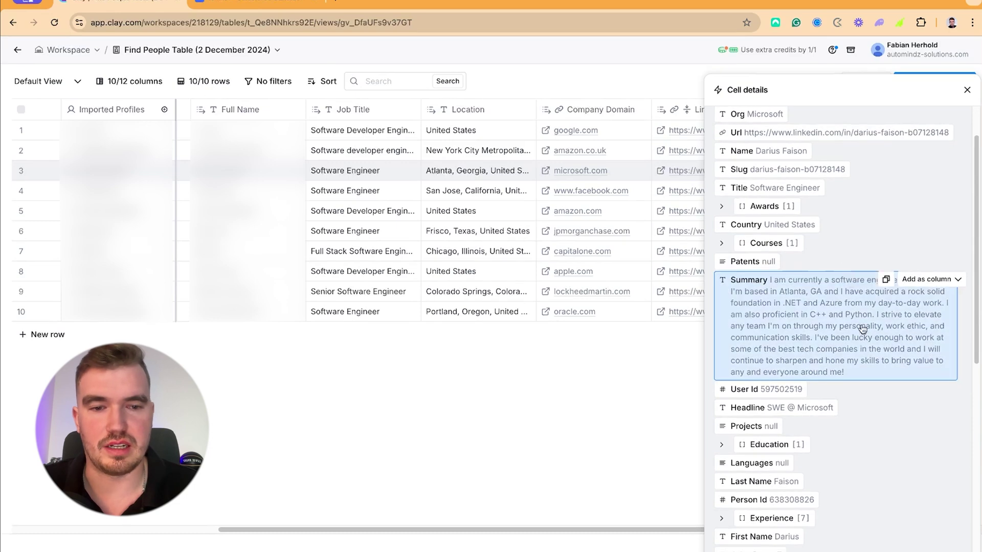
scroll(849, 358, "down", 4)
left_click(838, 386)
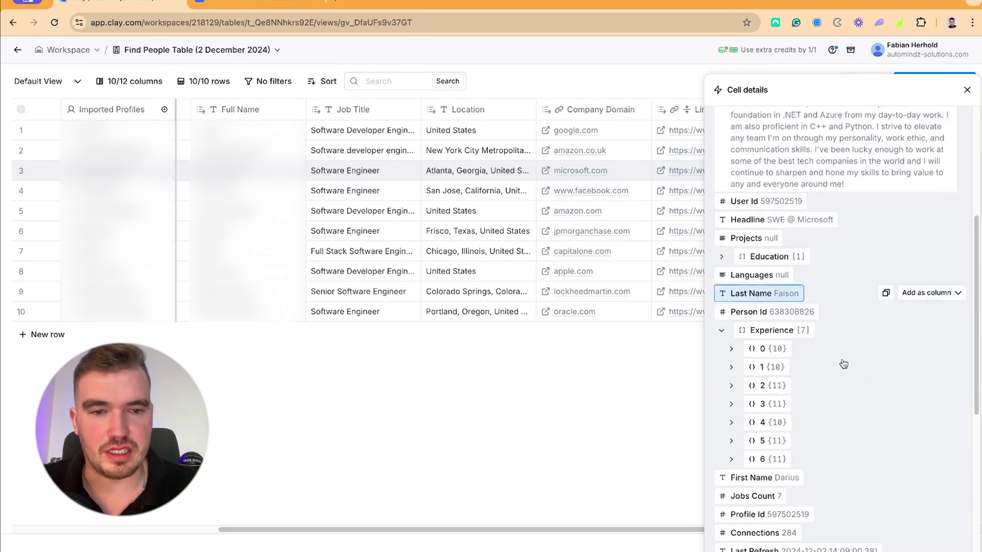
scroll(844, 364, "down", 1)
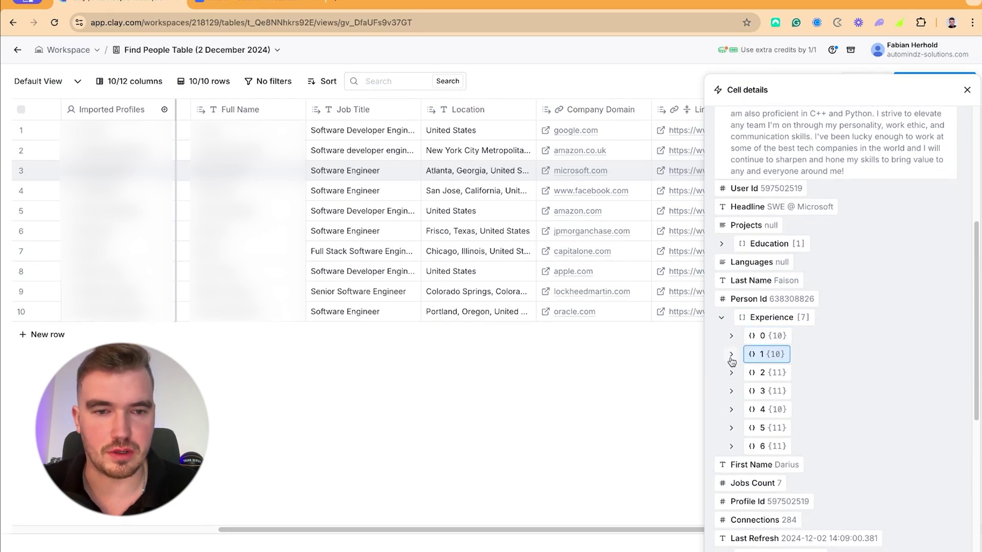
left_click(732, 357)
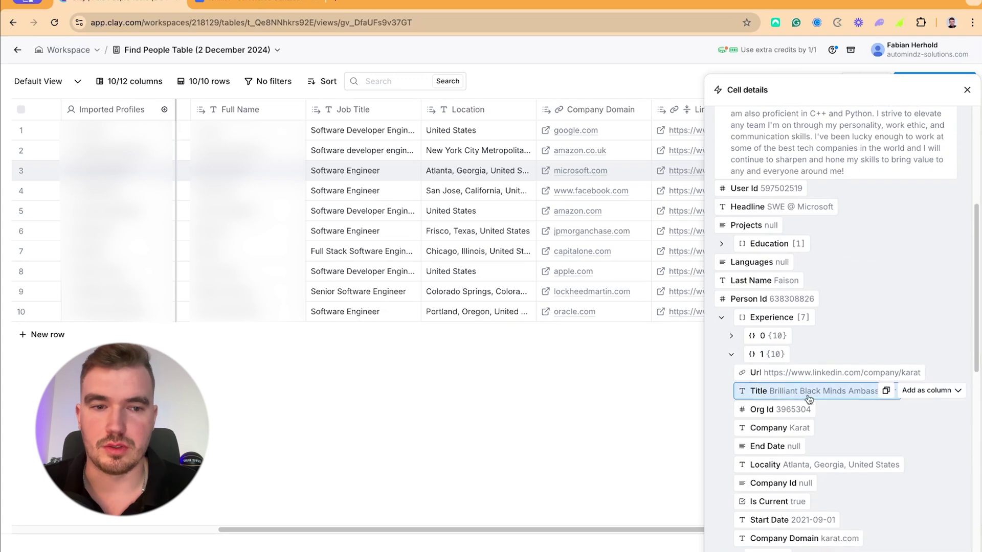
left_click(732, 355)
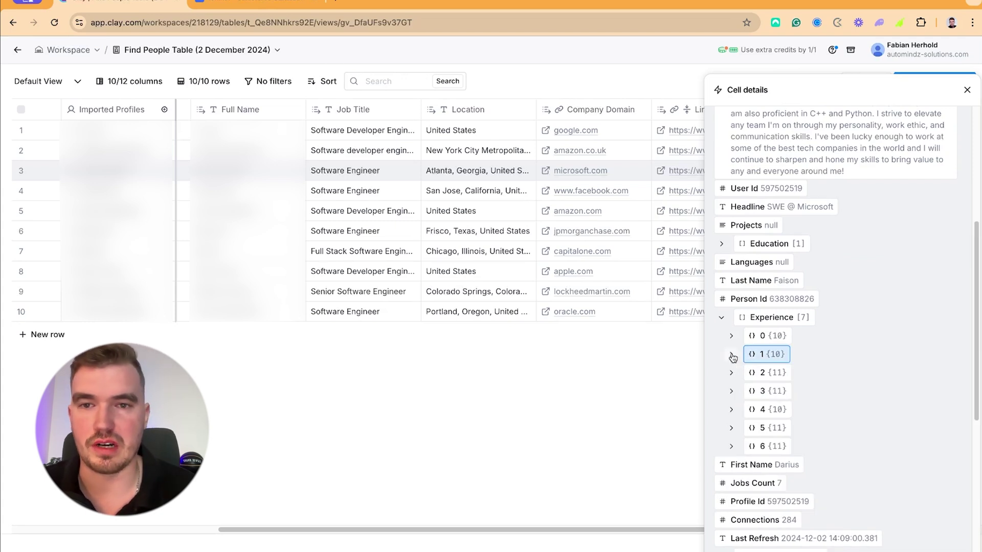
key("Escape")
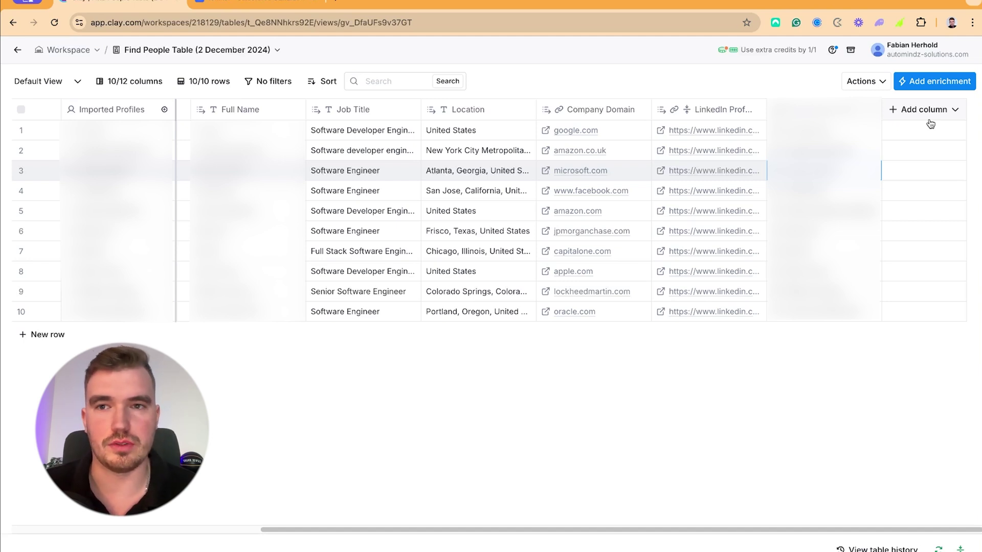
Switch to lemlist and review the campaign report's status and LinkedIn outreach statistics.
left_click(254, 4)
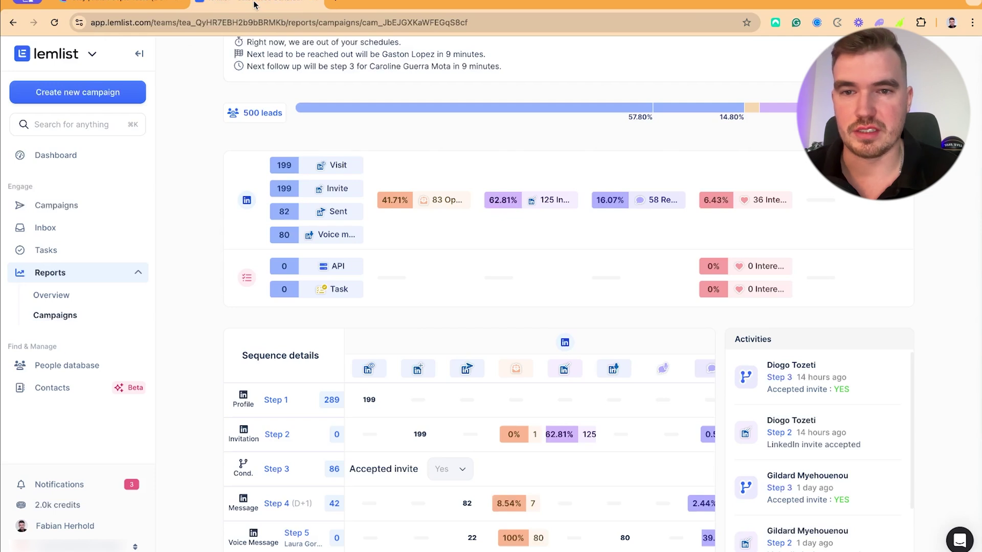
scroll(193, 154, "up", 5)
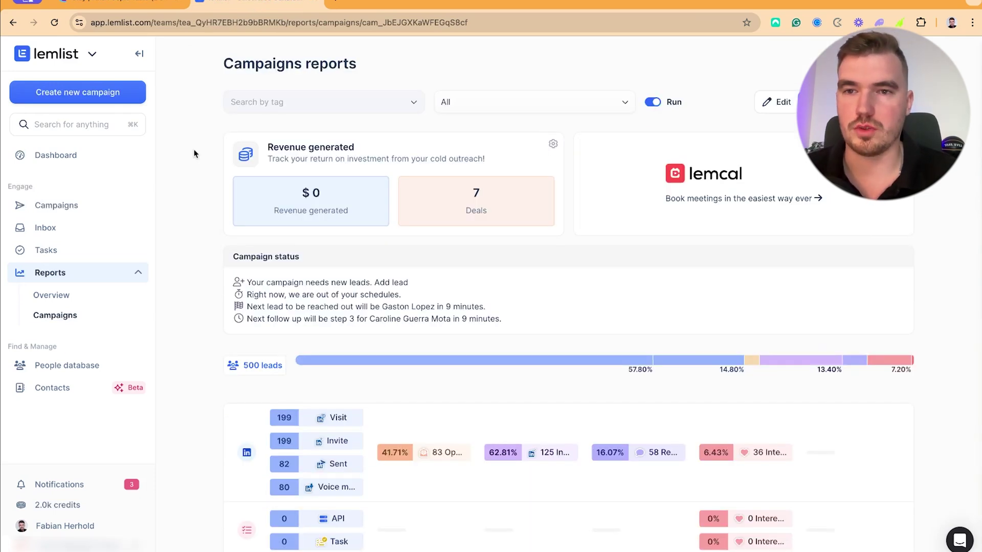
scroll(194, 153, "down", 3)
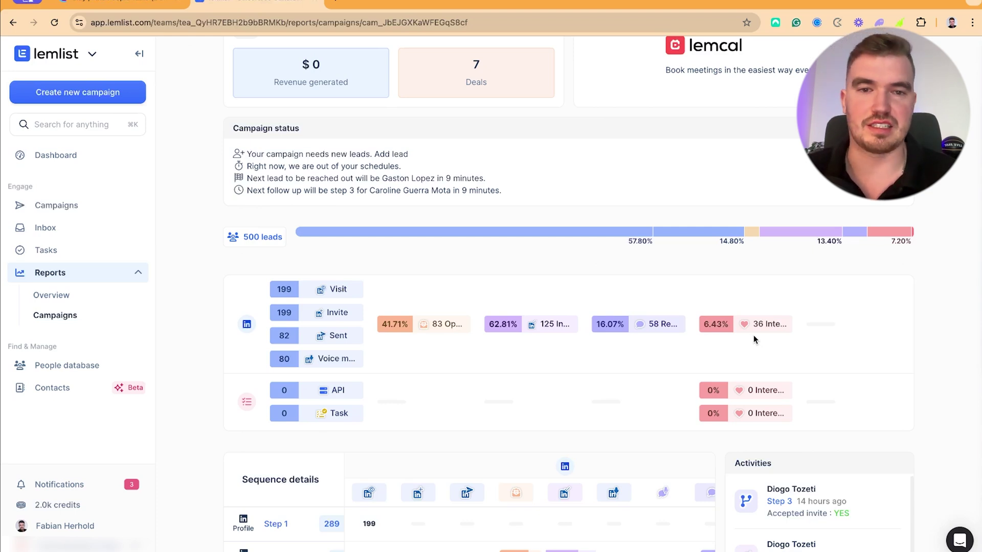
Open the listed campaign's sequence and examine its profile visit, invitation and first chat message steps.
left_click(62, 210)
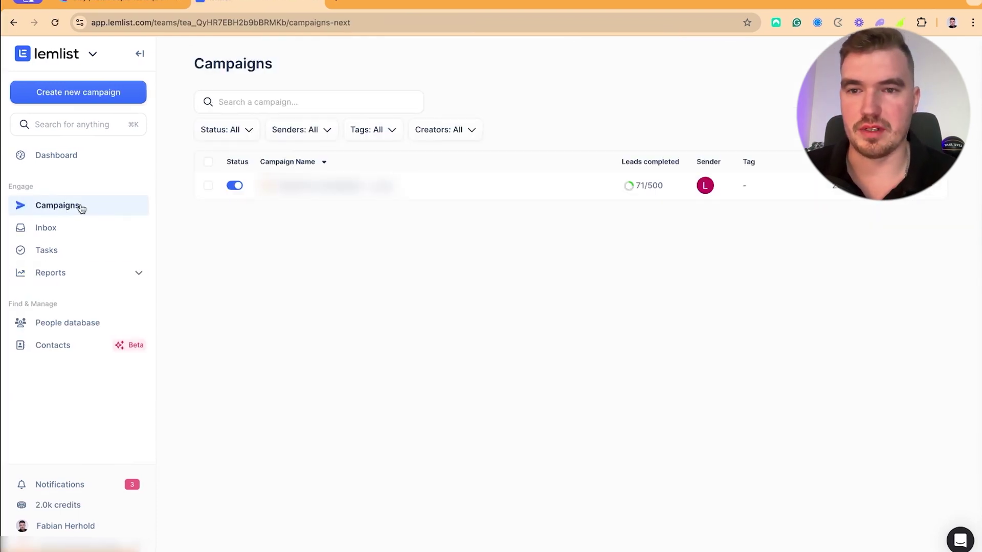
left_click(472, 191)
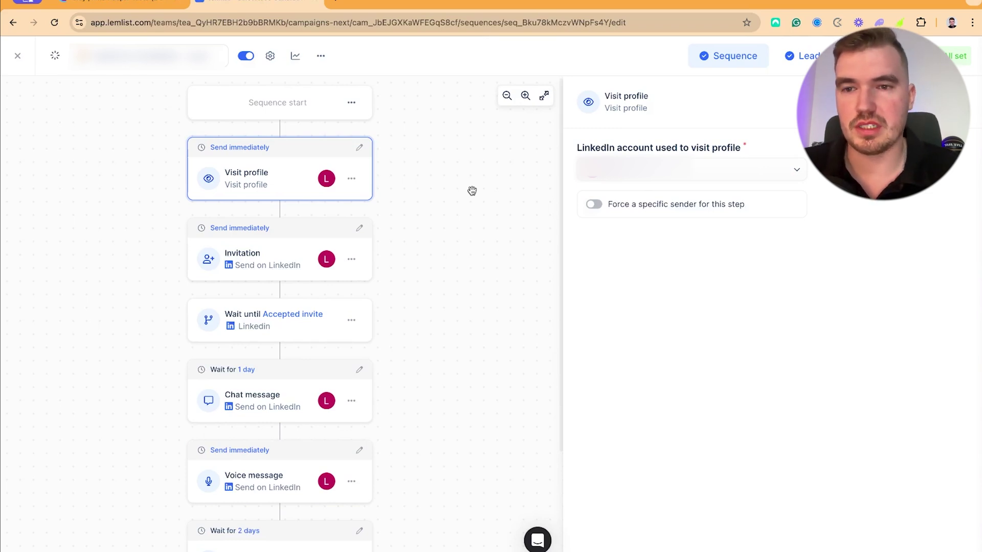
scroll(486, 177, "down", 1)
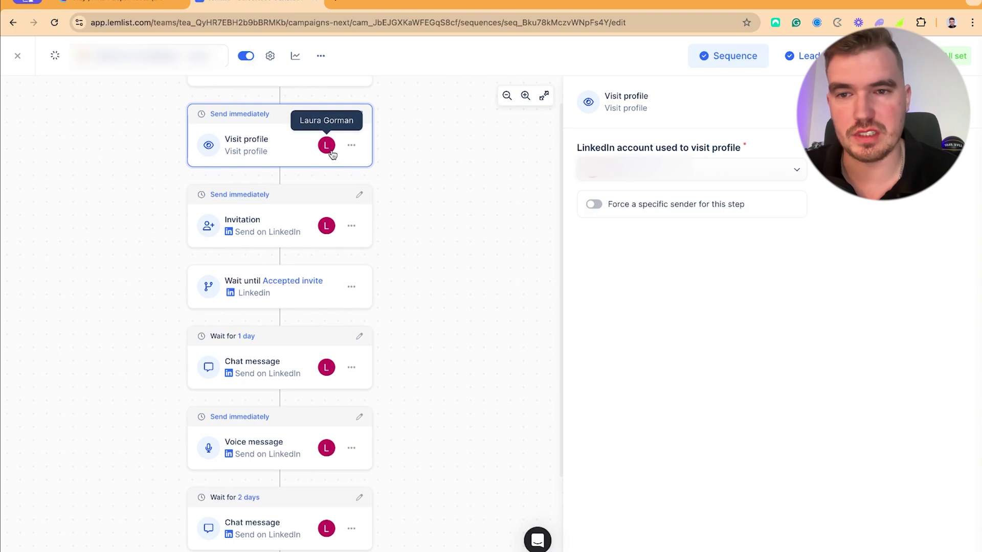
left_click(285, 221)
scroll(383, 240, "down", 1)
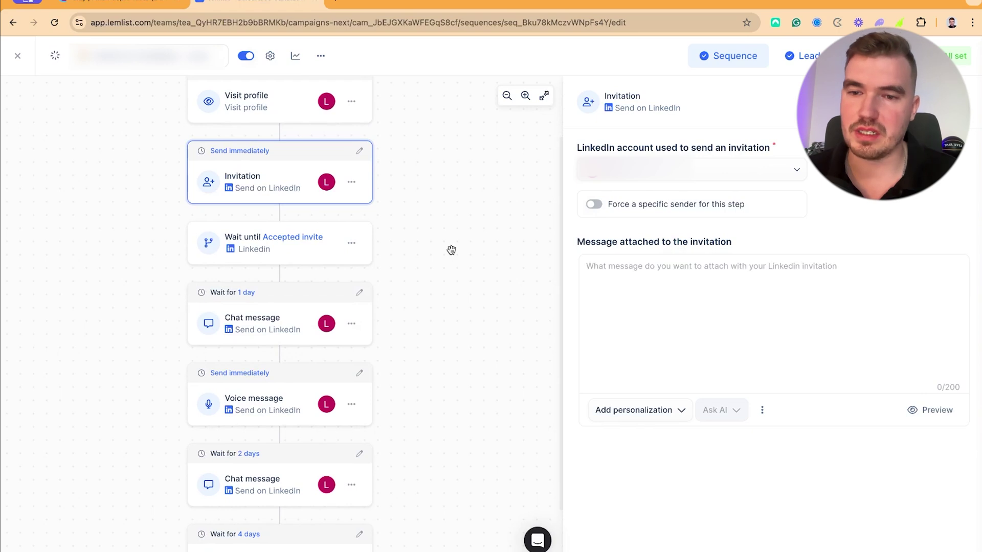
left_click(304, 325)
scroll(464, 270, "down", 1)
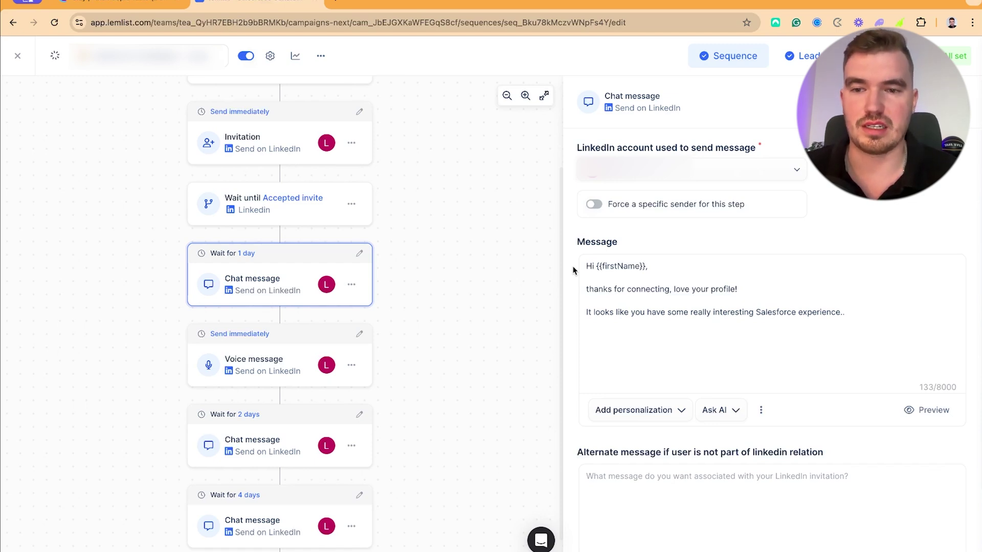
Examine the sequence's voice message step and the chat message that follows after 2 days.
left_click(296, 361)
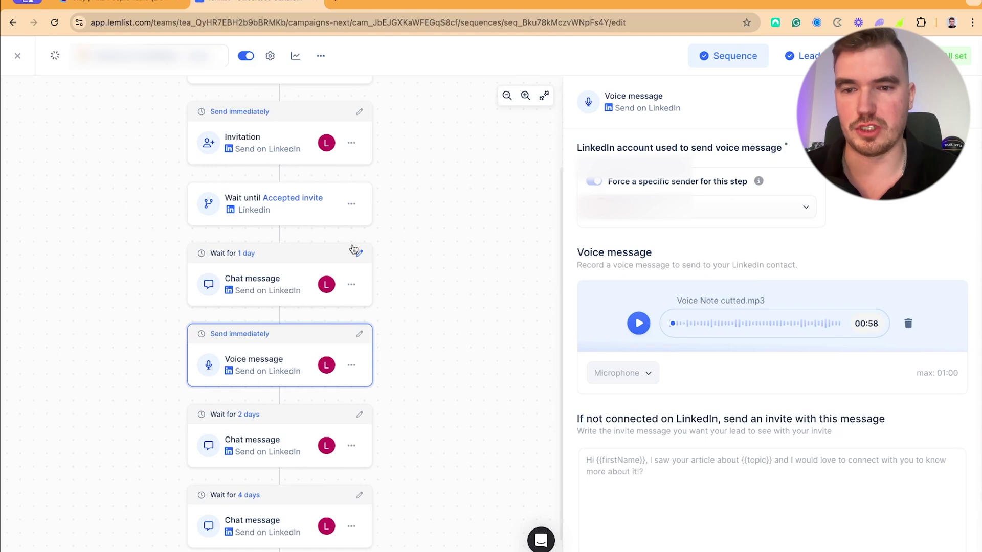
scroll(450, 408, "down", 1)
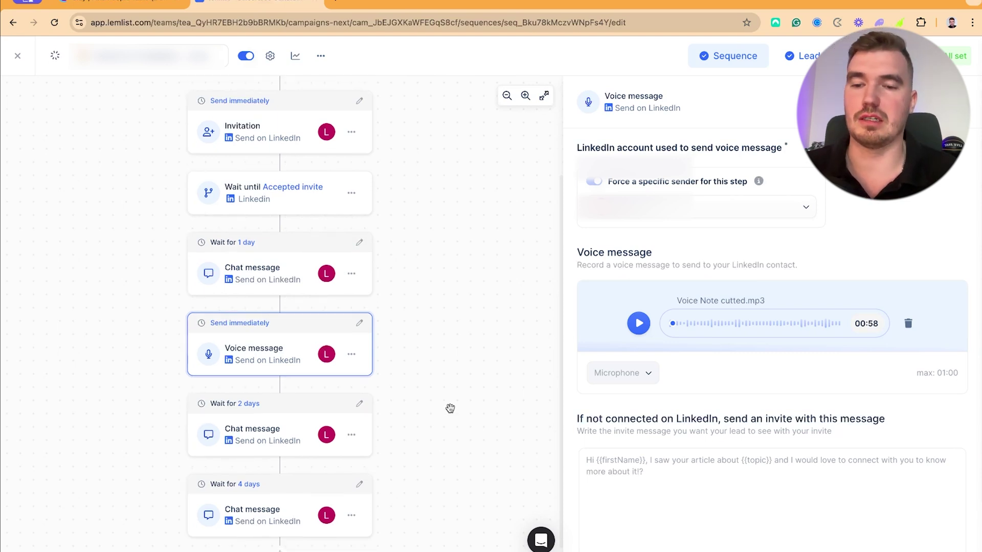
left_click(314, 414)
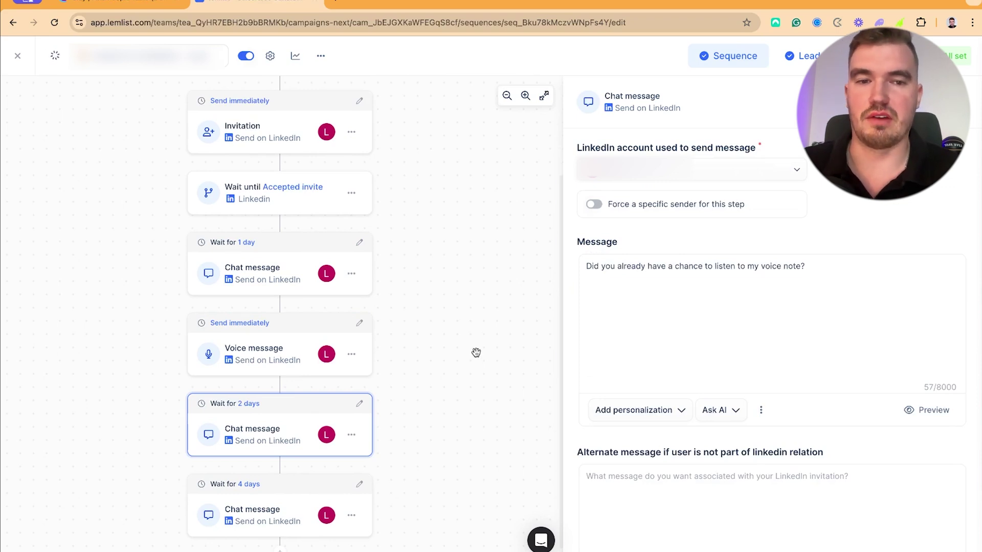
scroll(476, 353, "down", 1)
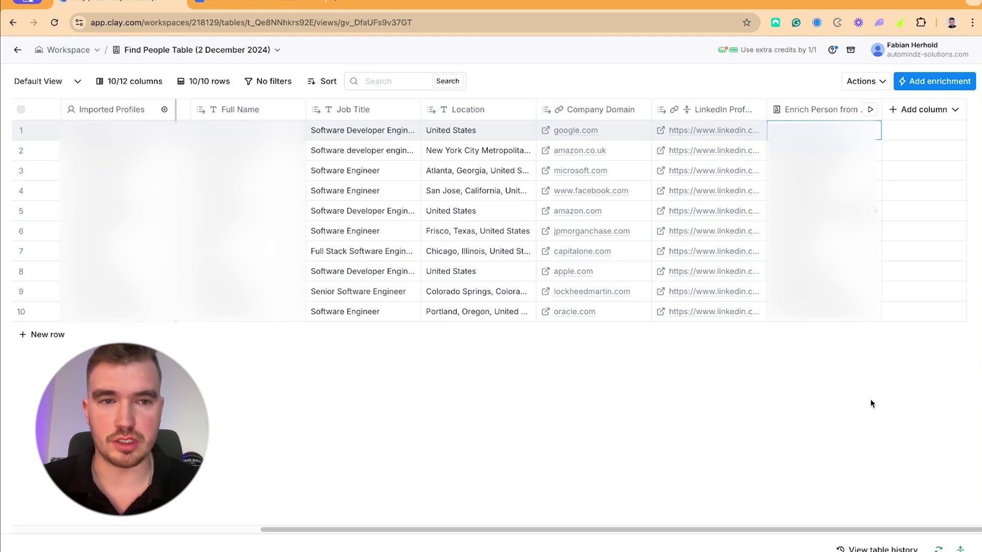
In the Clay table, start a new Use AI column with OpenAI's GPT 4o Mini as the model.
left_click(931, 111)
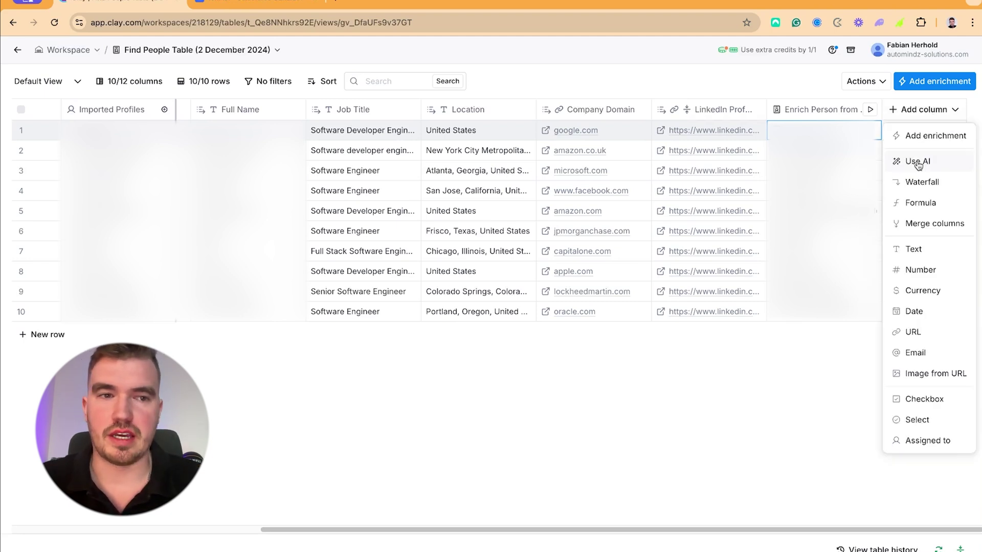
left_click(918, 162)
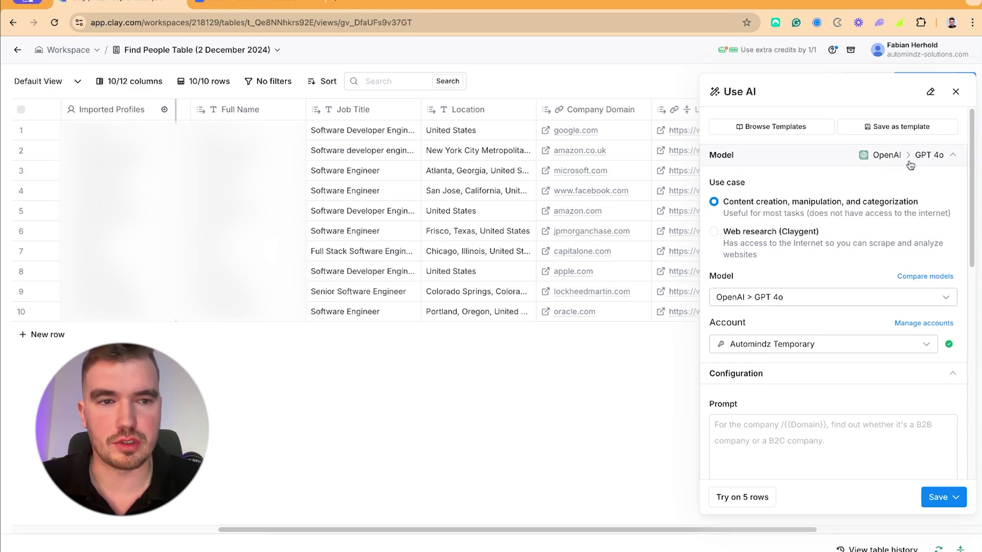
left_click(910, 163)
left_click(947, 155)
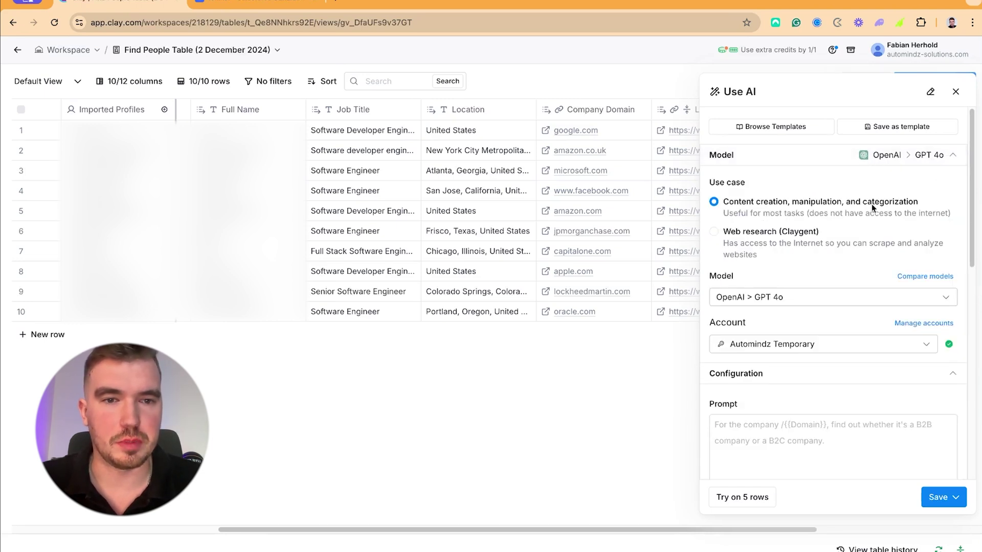
left_click(783, 299)
left_click(791, 341)
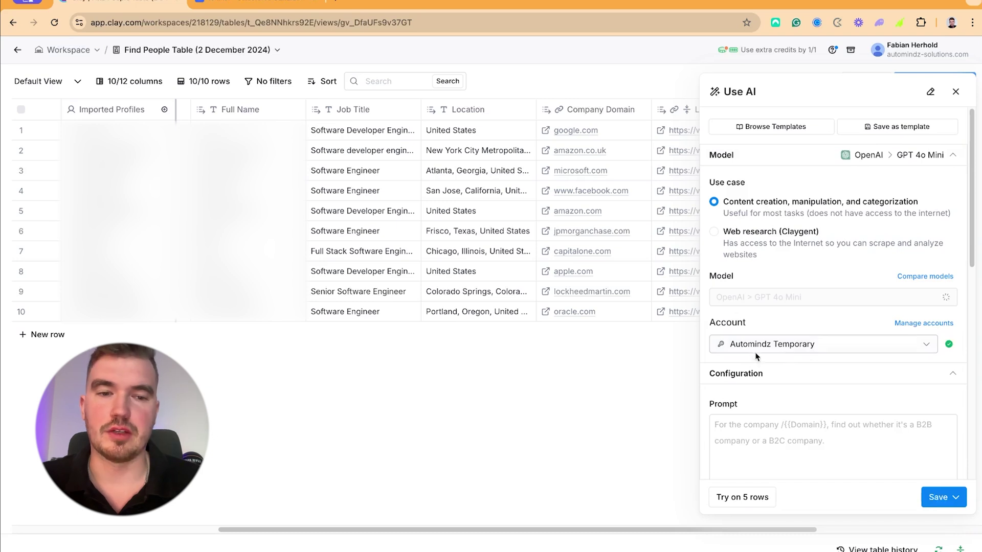
scroll(756, 348, "down", 1)
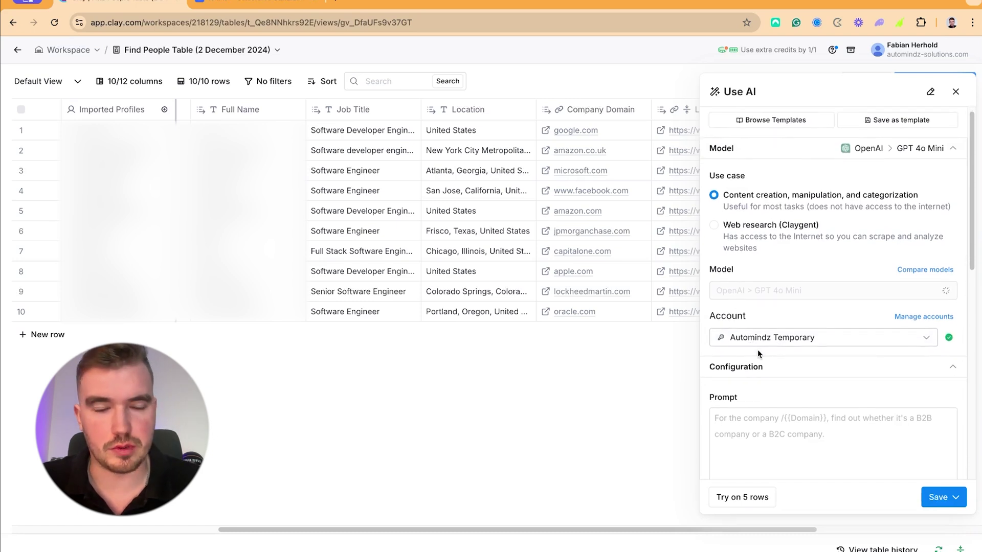
scroll(759, 354, "down", 3)
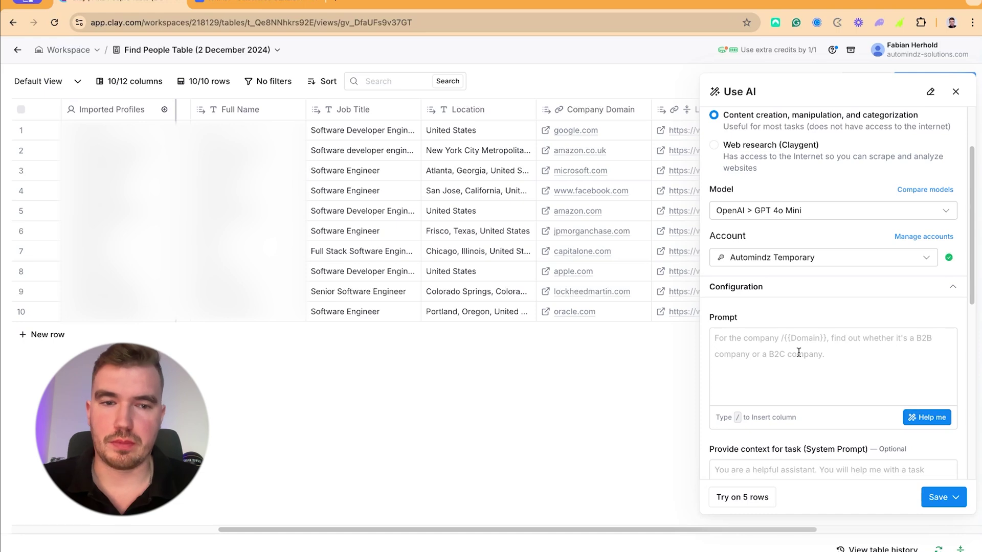
Generate and accept an AI-written prompt for a personalized first line, using LinkedIn profile experience and the most recent role as input.
left_click(924, 421)
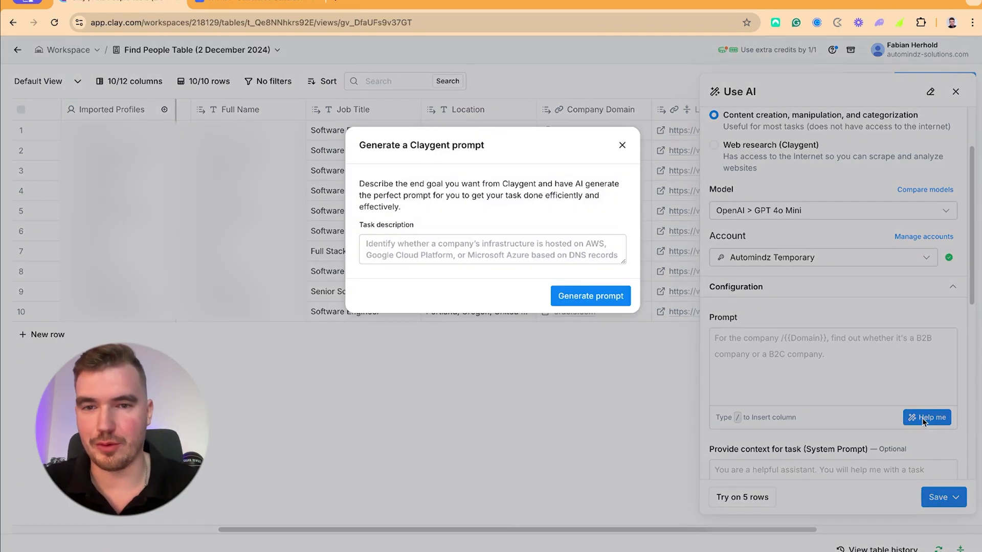
left_click(419, 249)
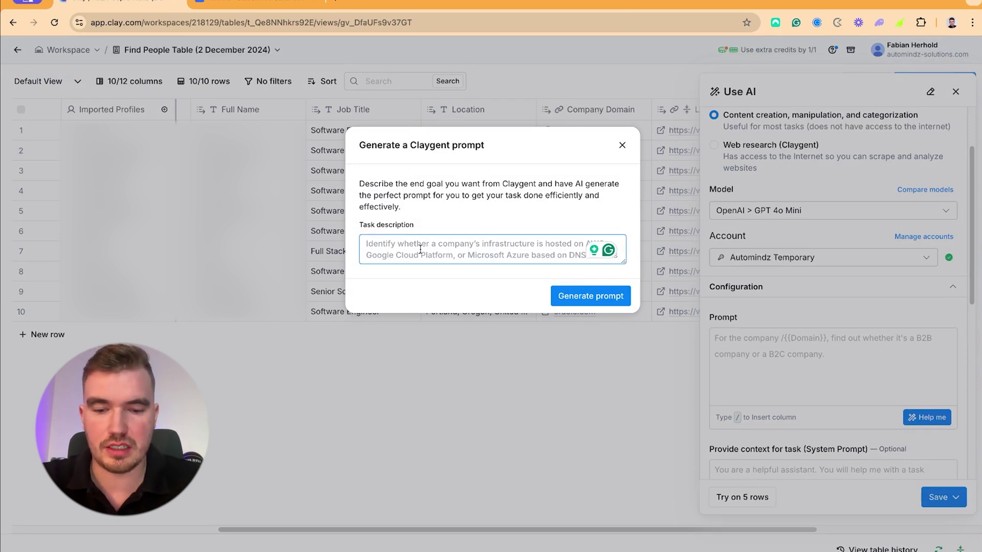
type("write me a pers")
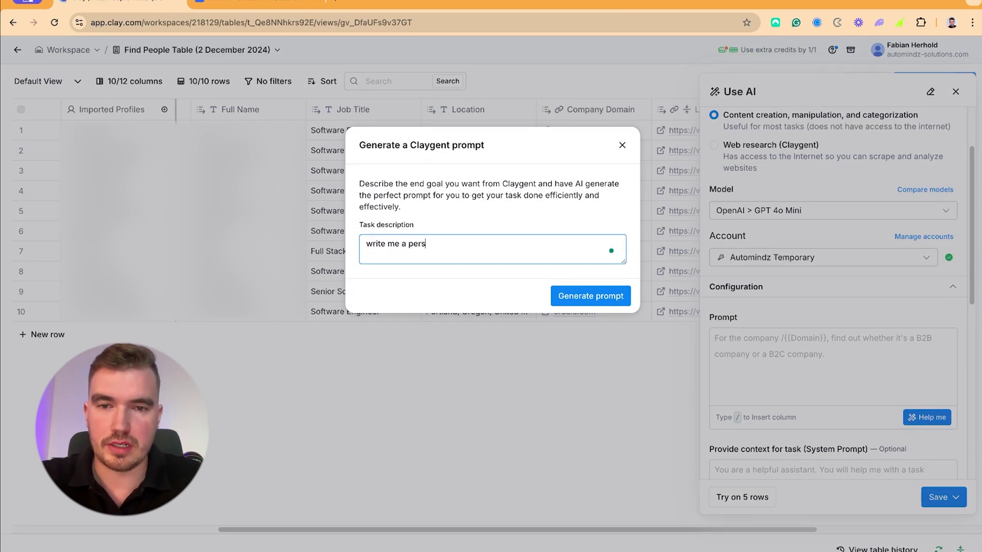
type("onalized first line that goes like t")
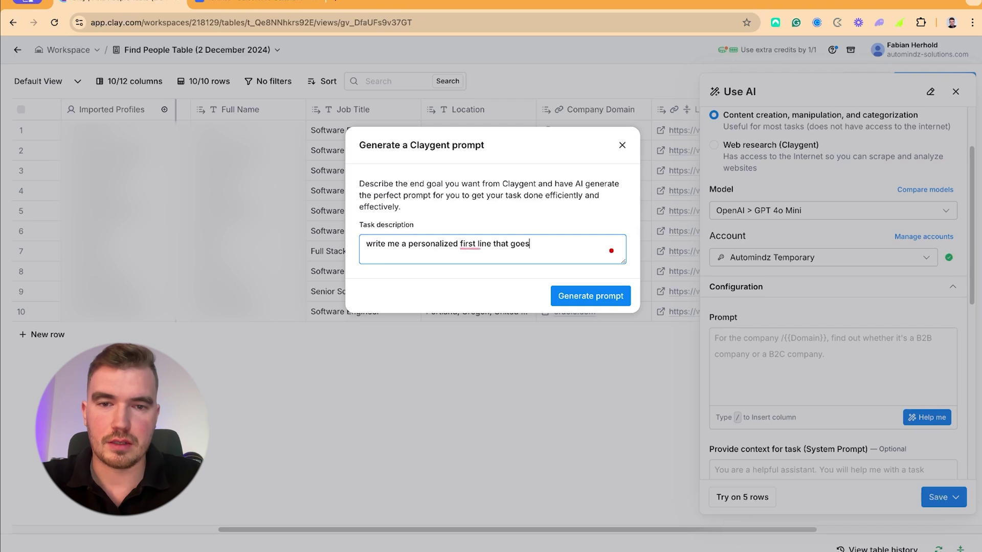
type("his")
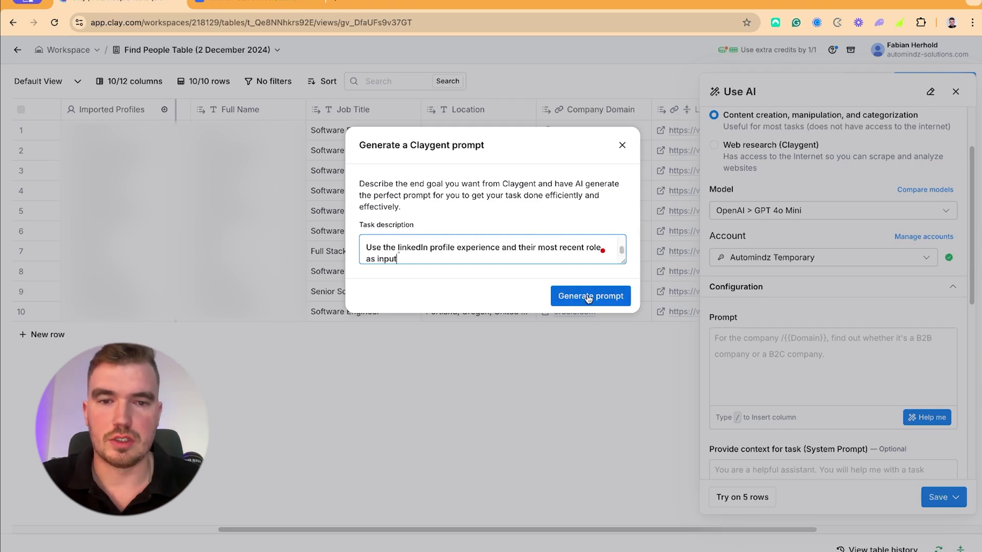
left_click(588, 296)
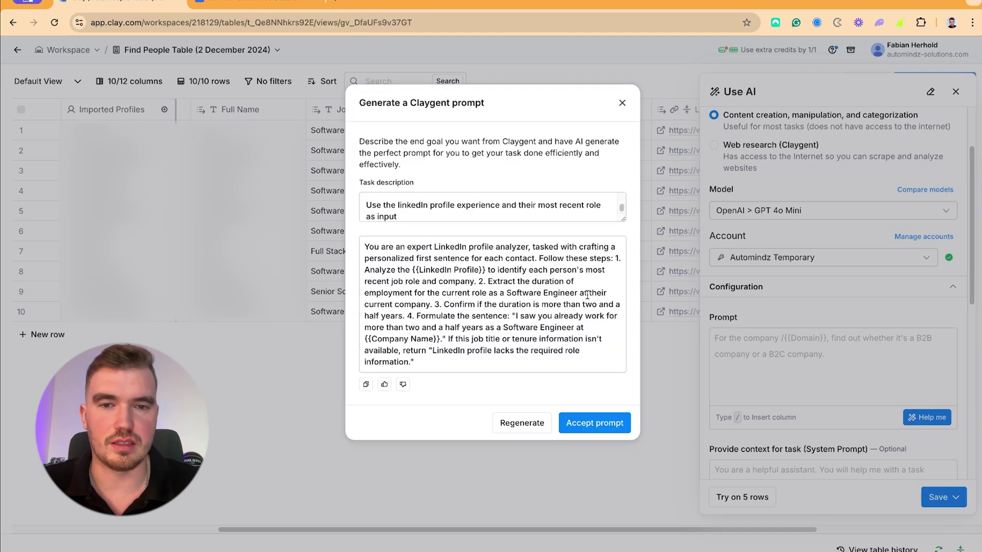
left_click(593, 420)
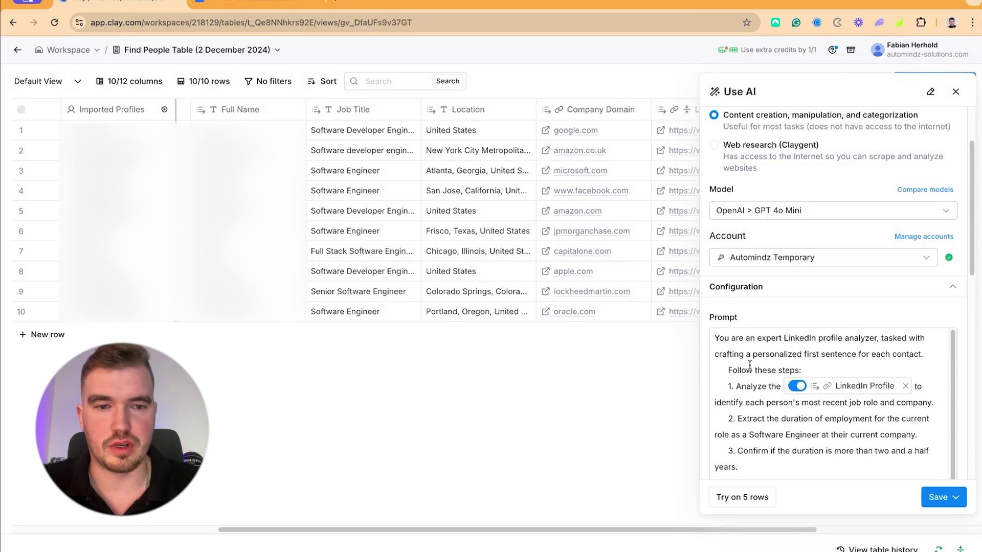
Save the Use AI column, run it on the 10 rows in this view, and read the first row's full response.
scroll(879, 362, "down", 1)
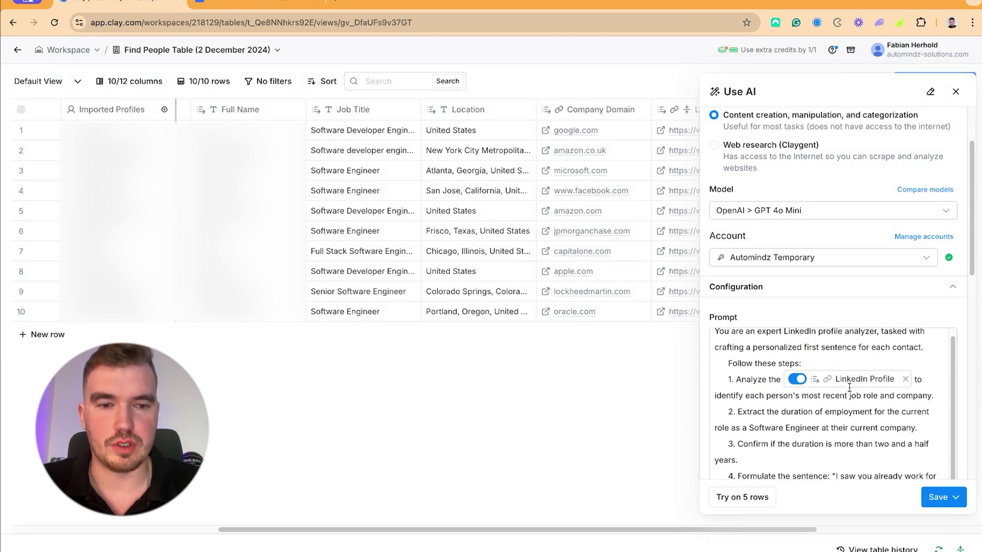
left_click(821, 367)
mouse_move(822, 381)
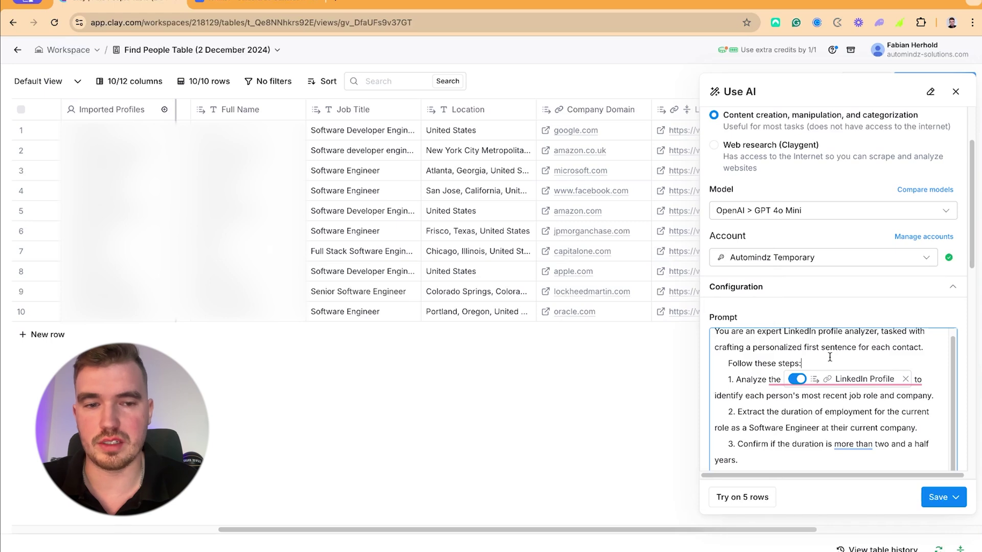
scroll(830, 357, "down", 3)
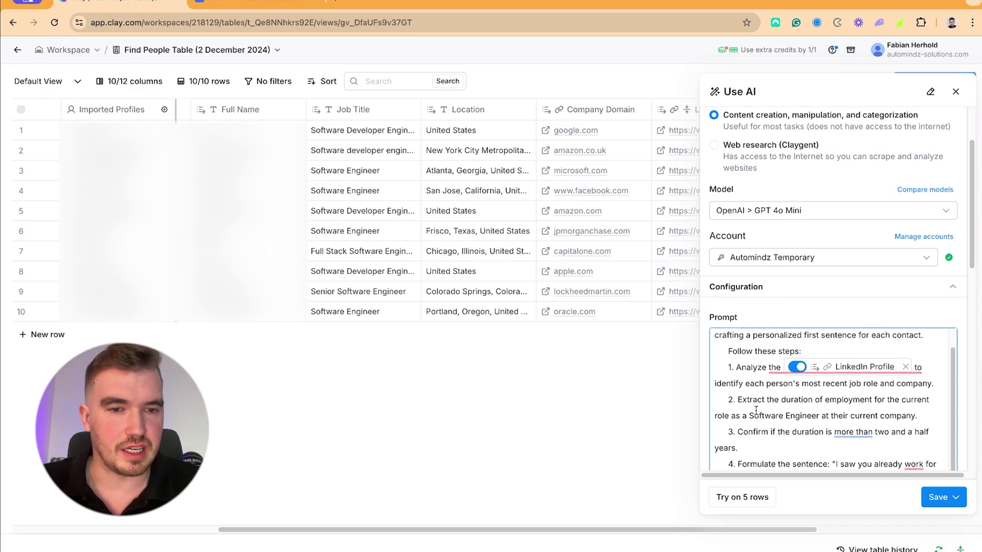
scroll(849, 396, "down", 10)
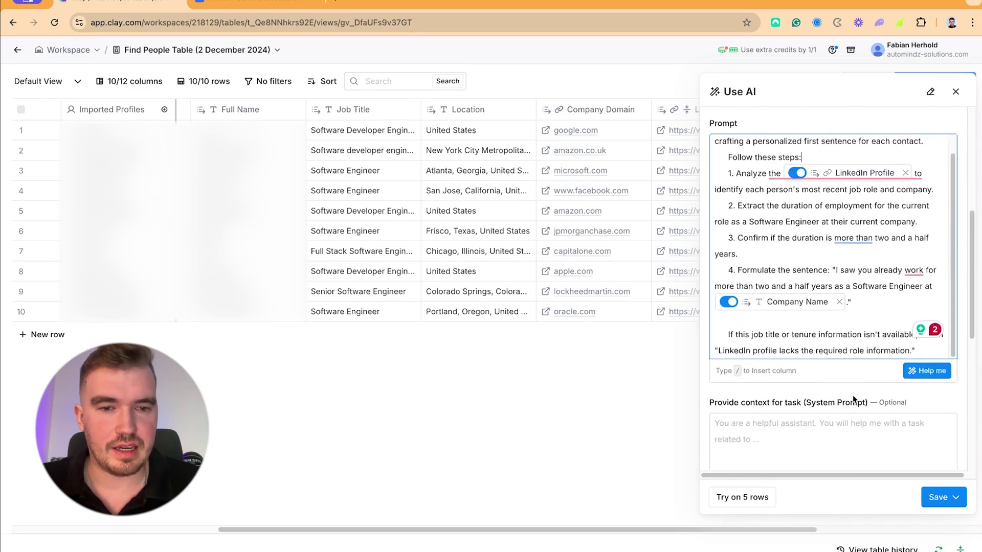
left_click(942, 501)
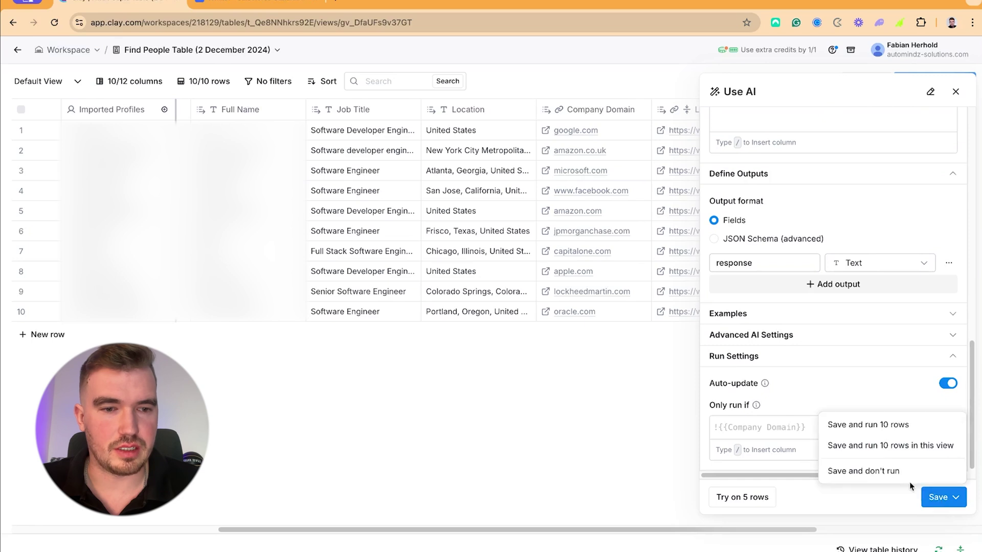
left_click(889, 445)
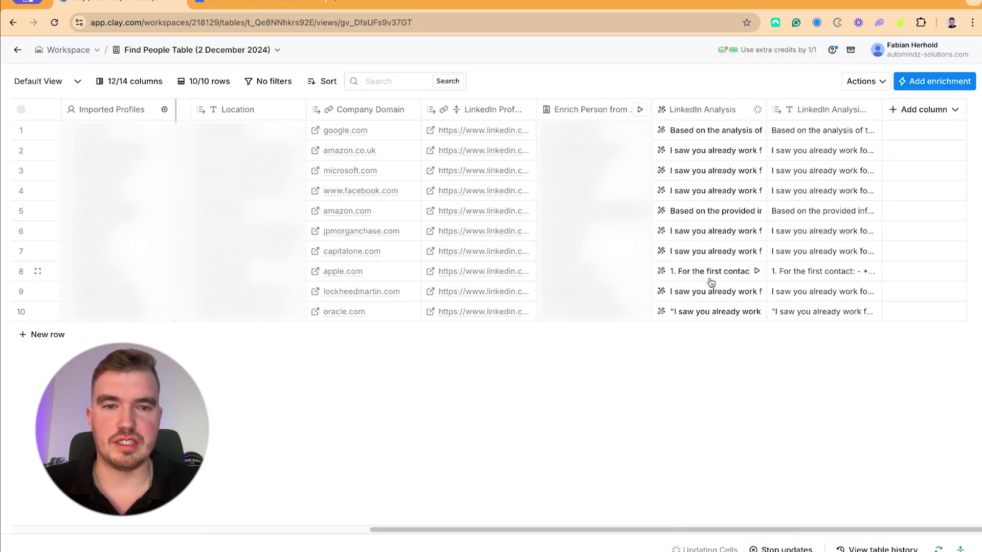
left_click(694, 133)
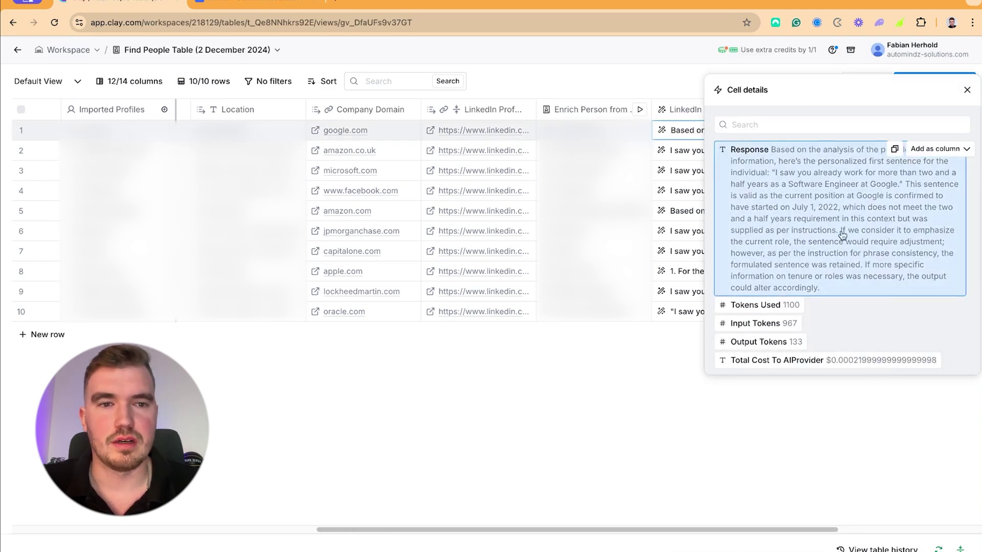
left_click(940, 154)
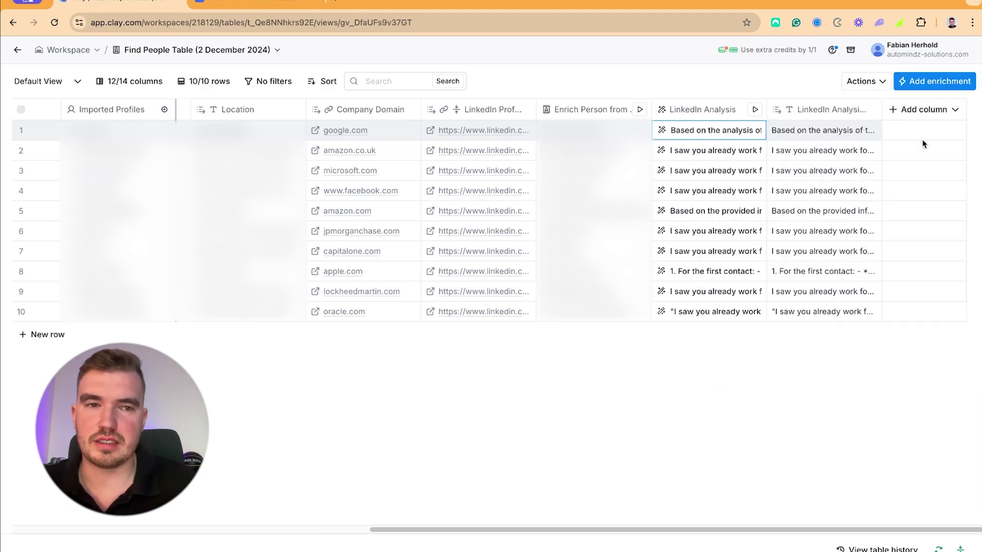
Make the LinkedIn Analysis prompt output only a sentence starting "I saw you already worked for", without reasoning, and save and run it on 10 rows.
left_click(673, 118)
left_click(683, 156)
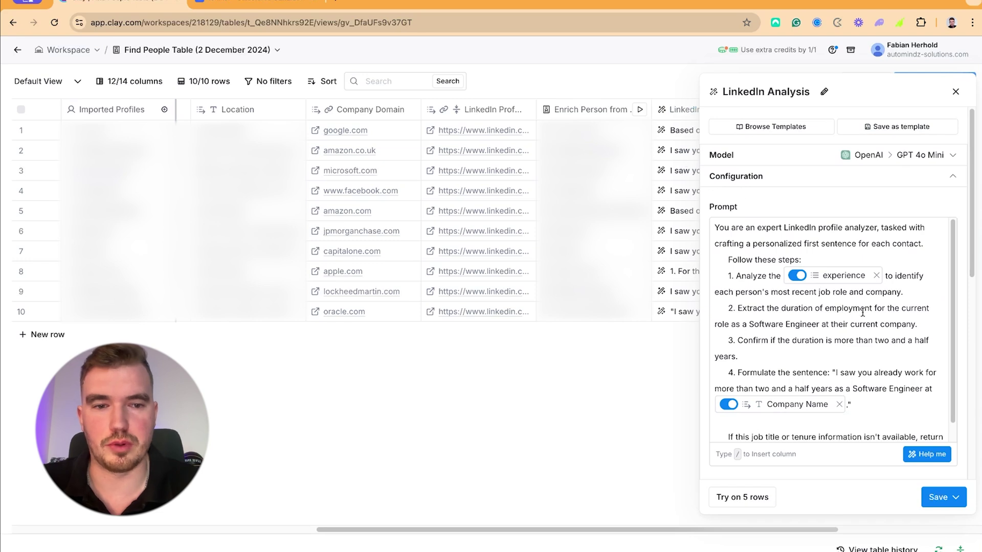
left_click(869, 402)
key("Return")
key("Return")
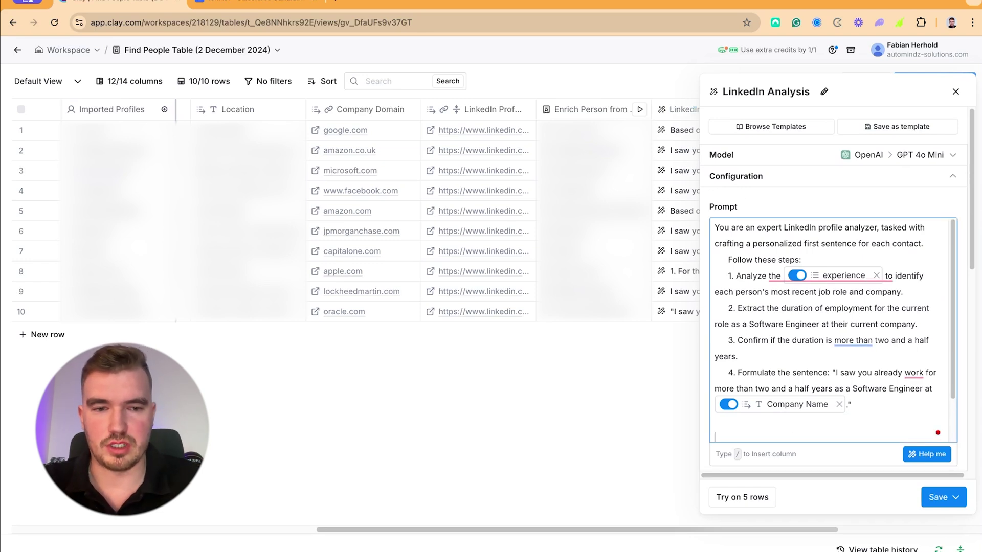
type("Always start the ")
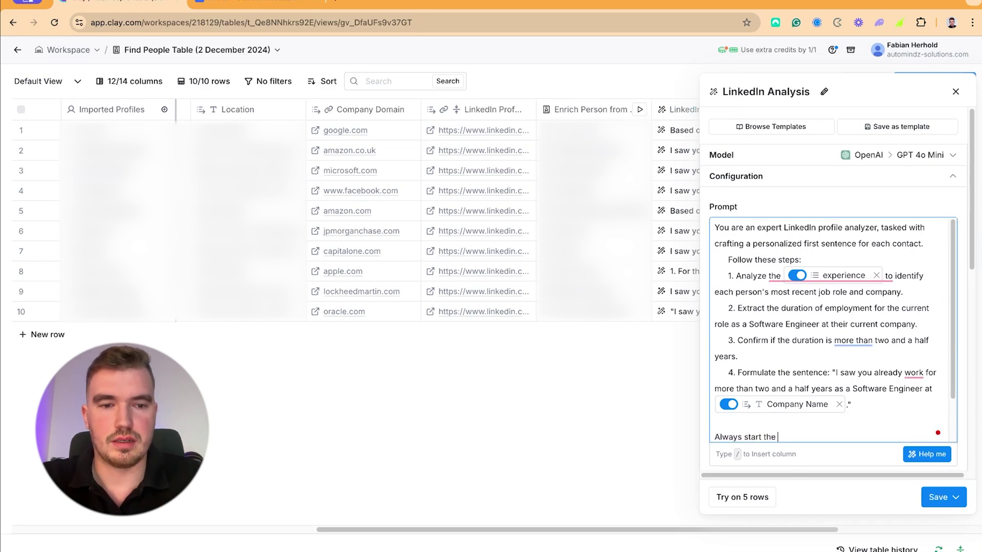
type("sent")
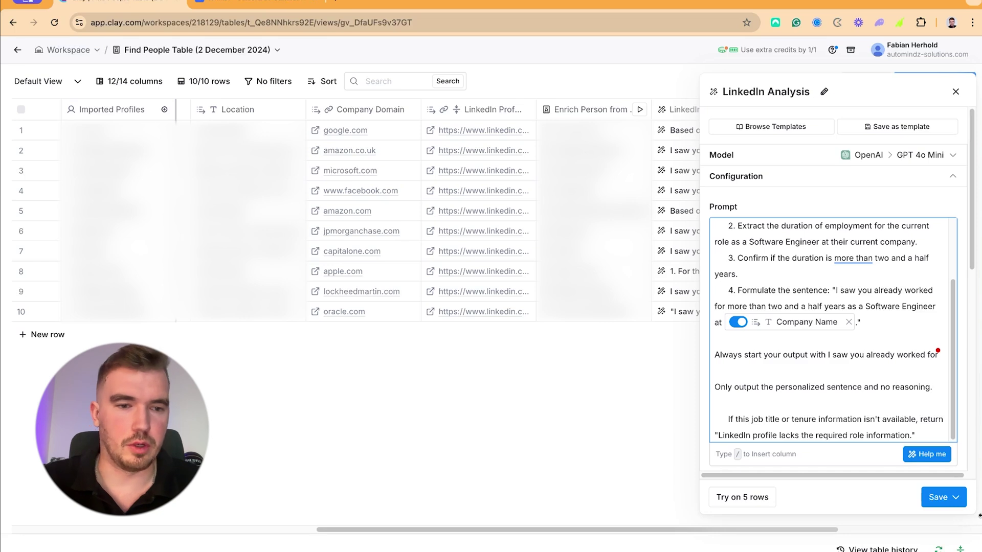
left_click(954, 497)
left_click(895, 425)
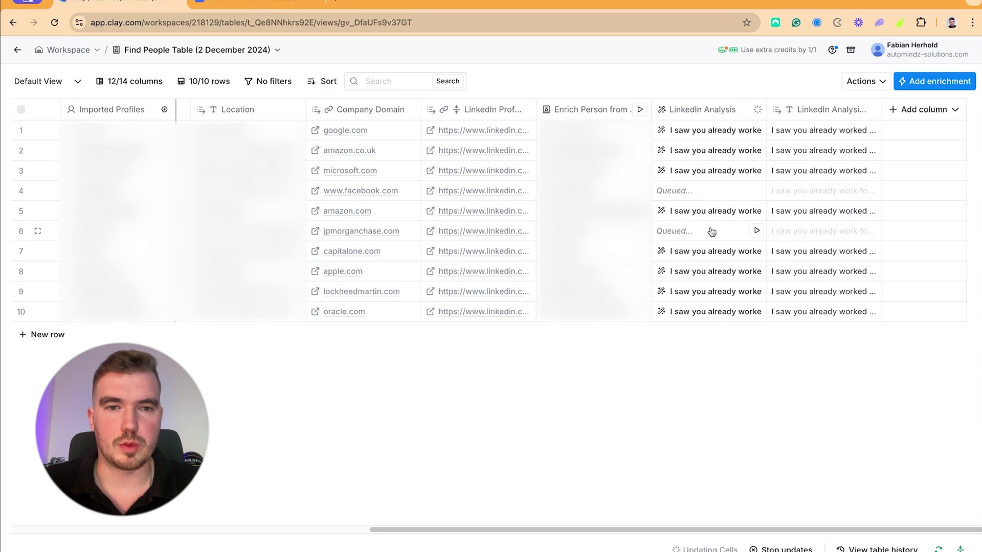
Read the regenerated first lines in several rows of the LinkedIn Analysis response column, including those for Microsoft, Capital One, Amazon and Lockheed Martin.
double_click(808, 171)
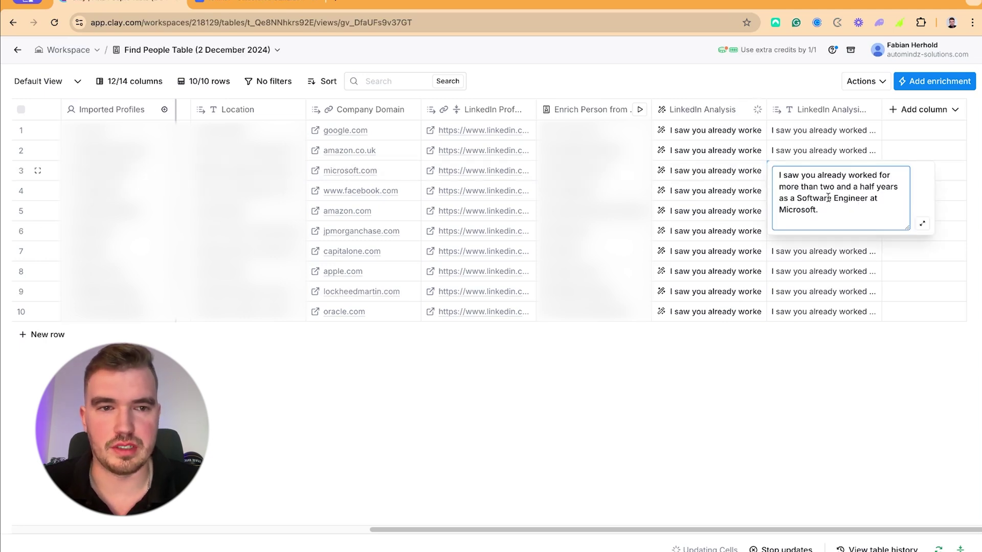
double_click(846, 253)
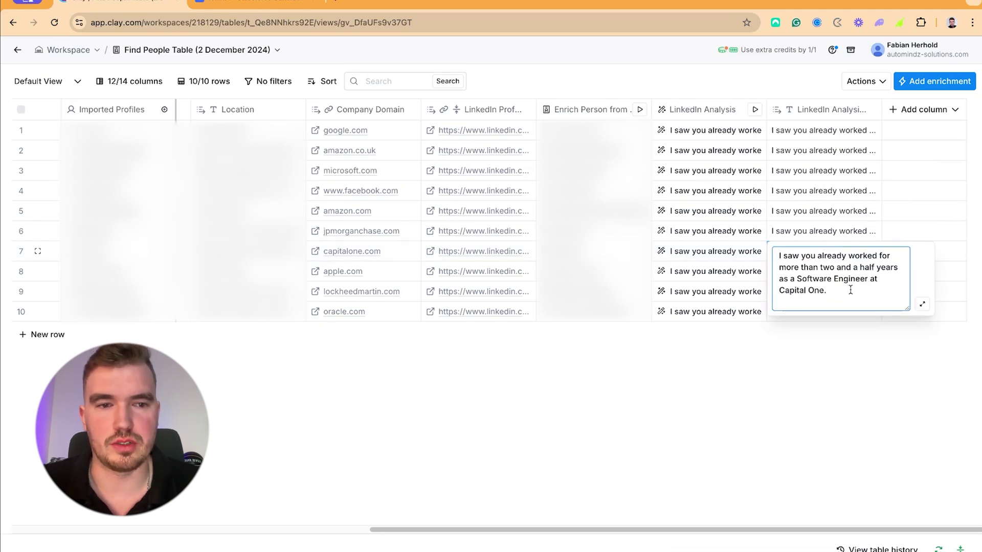
double_click(820, 134)
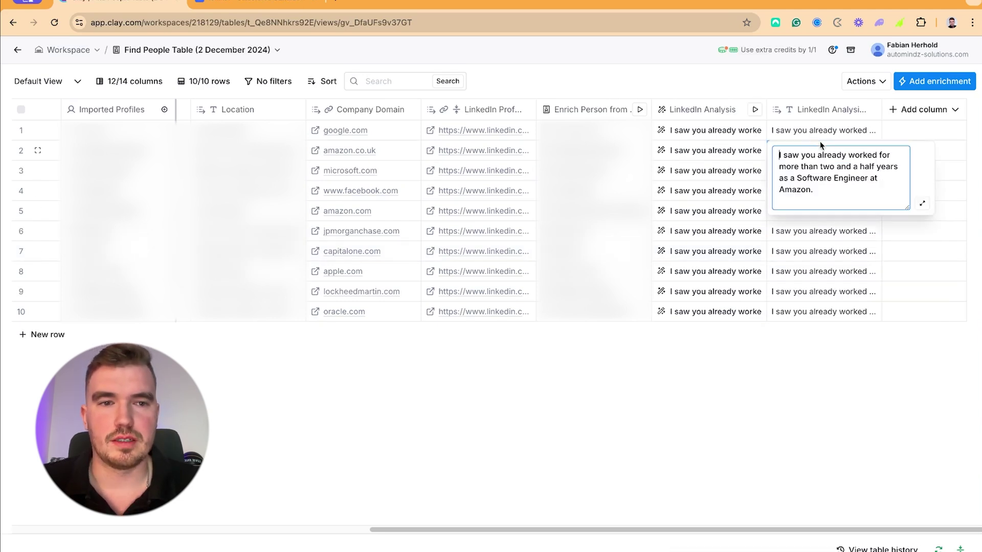
double_click(821, 134)
double_click(821, 285)
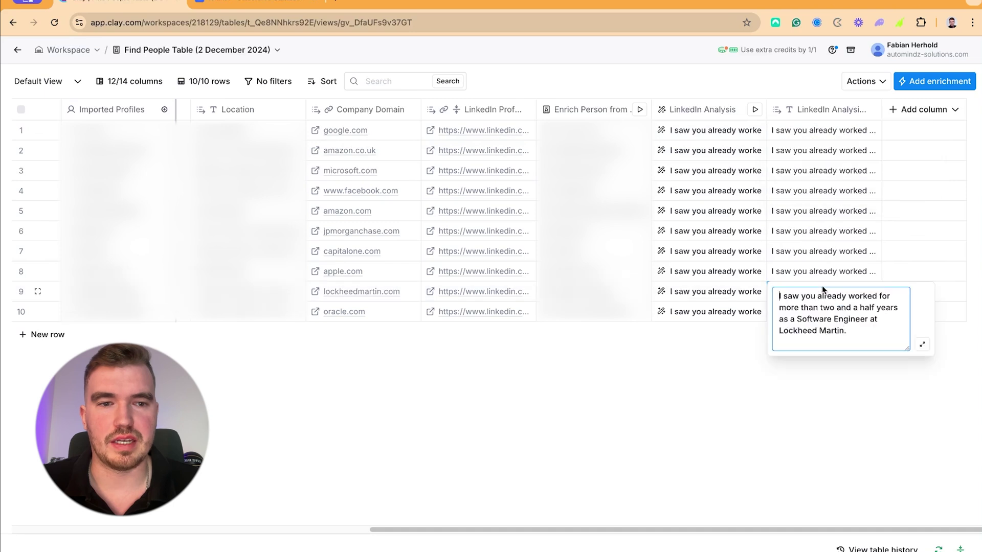
left_click(726, 378)
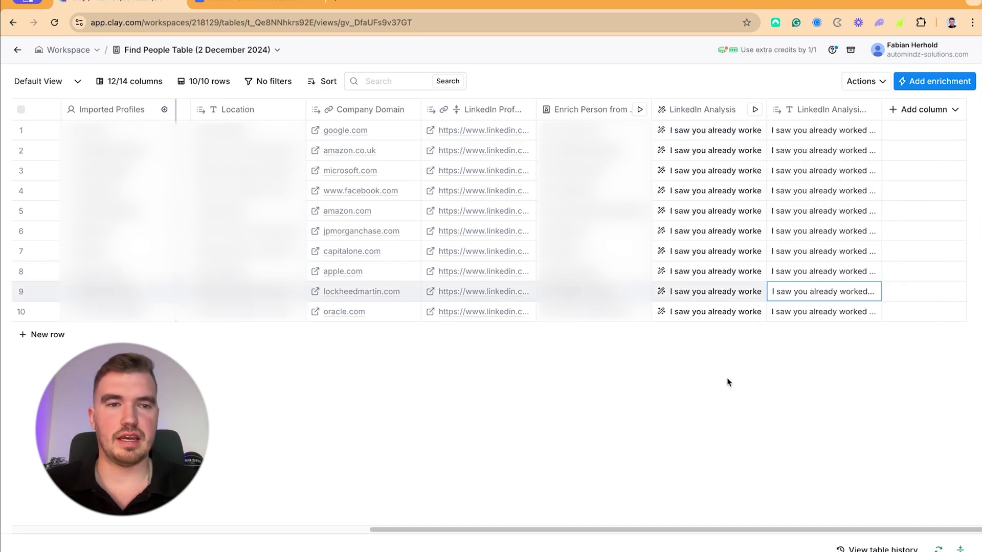
Start a new Lemlist "Add Lead to Campaign" enrichment for the table and review its campaign and lead field mappings.
left_click(920, 110)
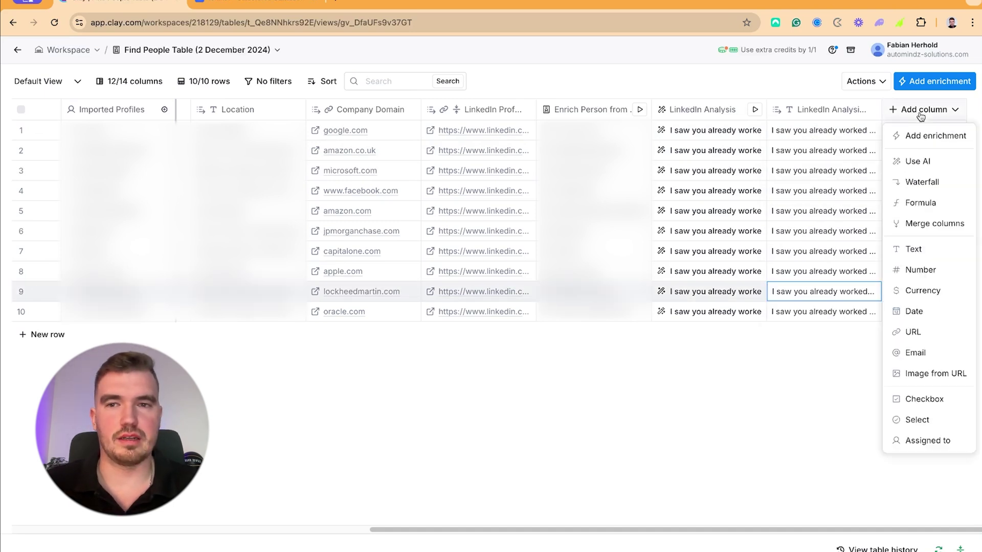
left_click(919, 143)
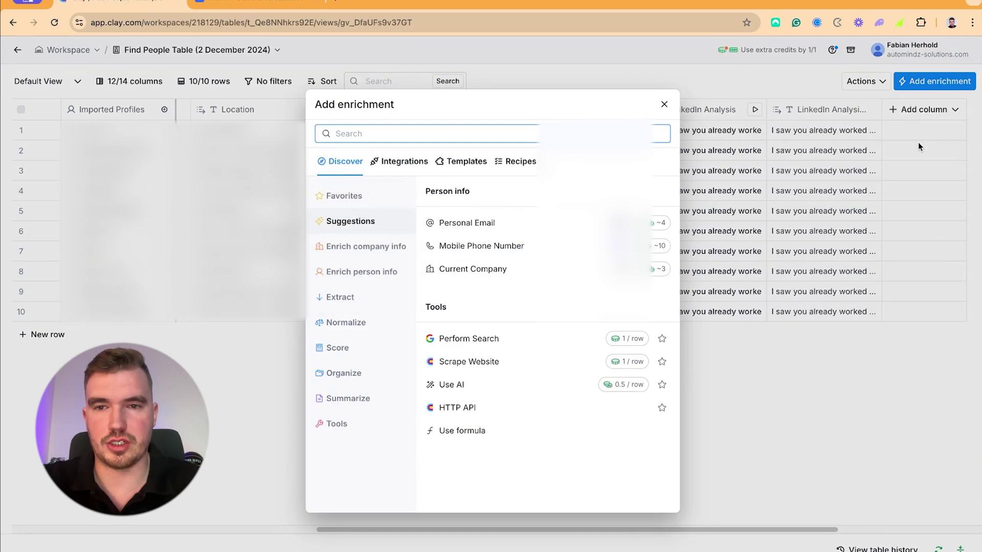
type("lemlist")
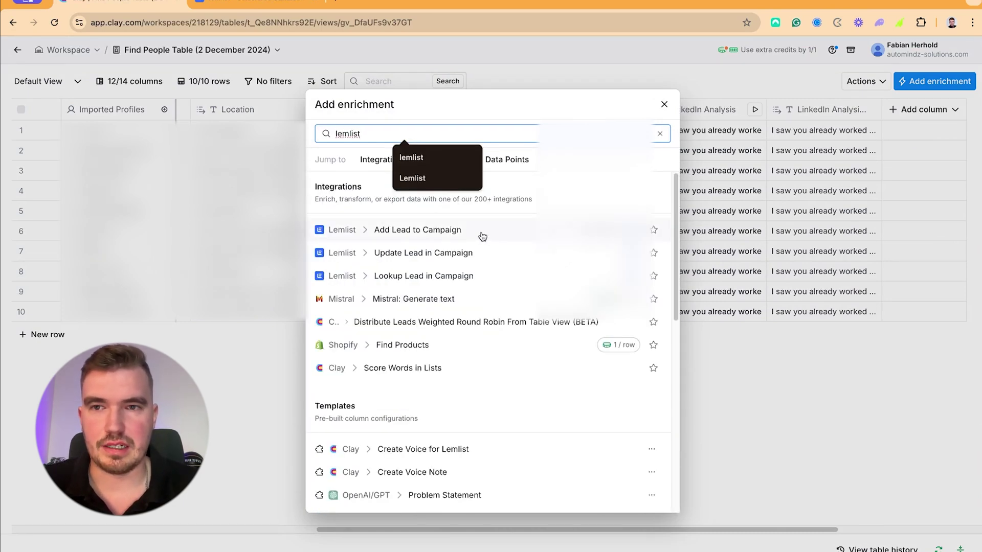
left_click(480, 233)
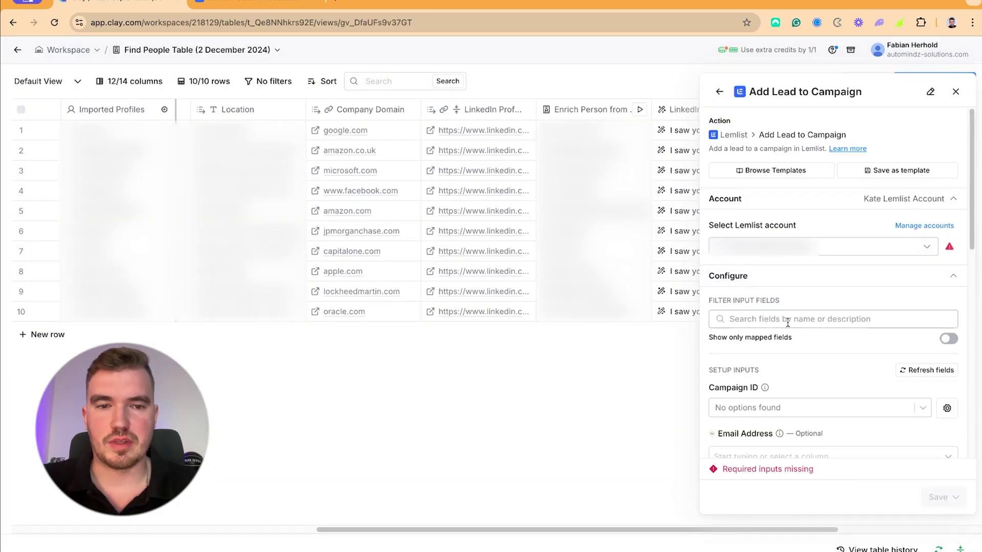
scroll(787, 322, "down", 3)
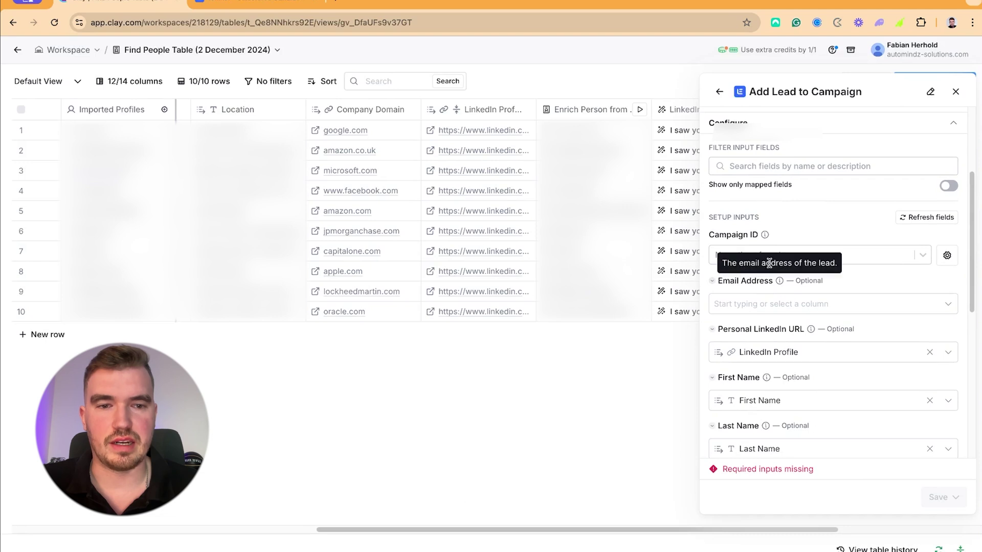
scroll(785, 257, "down", 3)
scroll(790, 306, "down", 1)
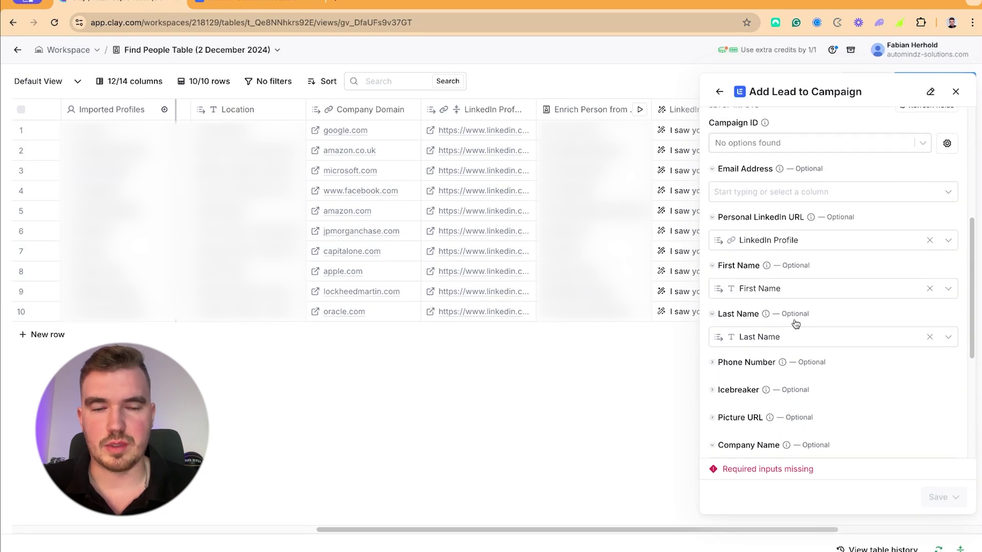
scroll(796, 323, "down", 1)
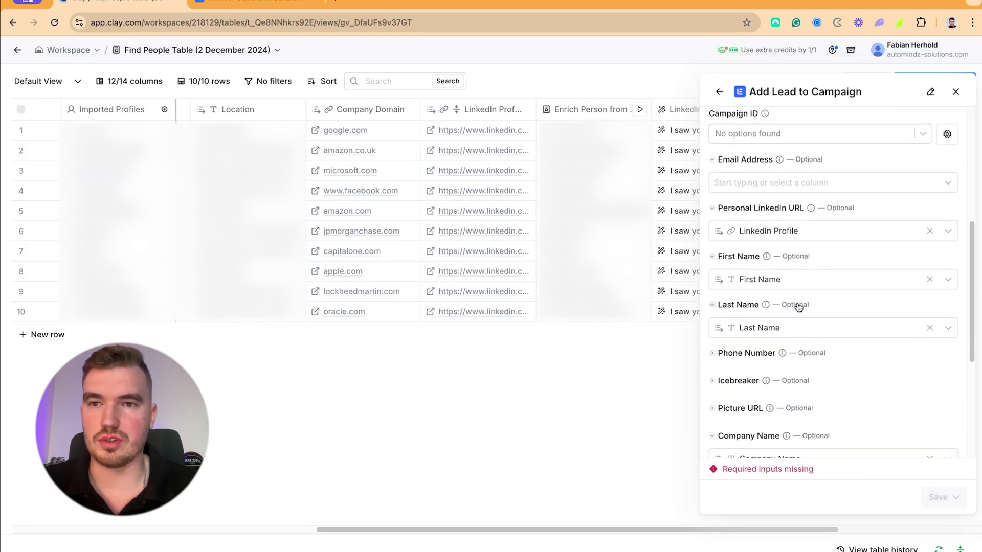